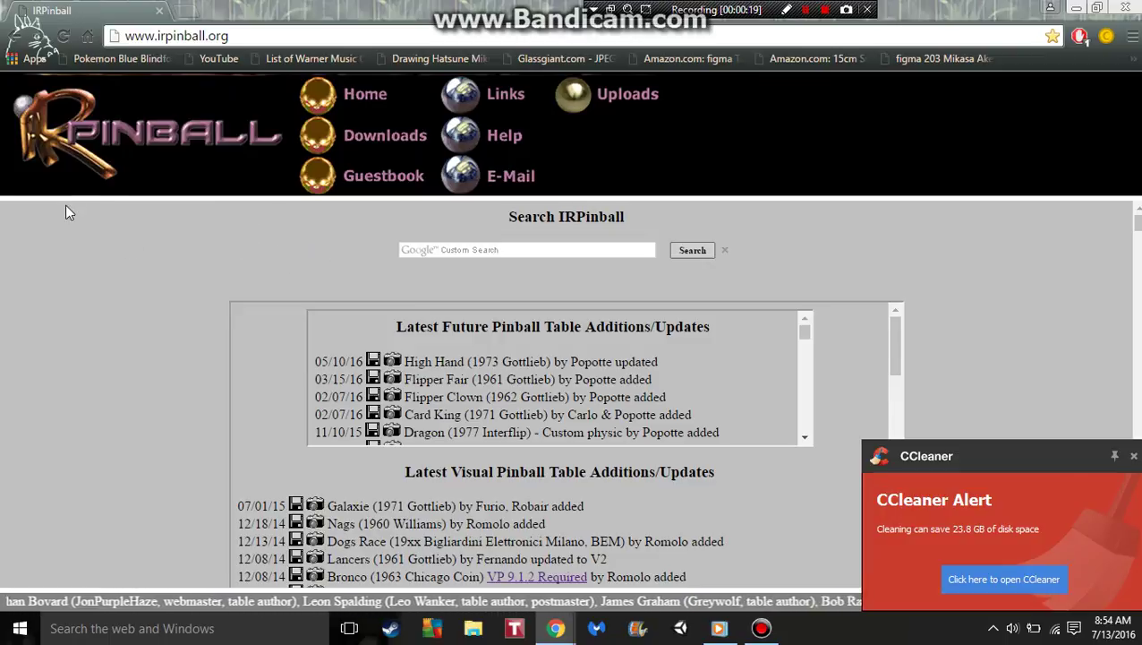
pyautogui.click(238, 34)
pyautogui.click(239, 34)
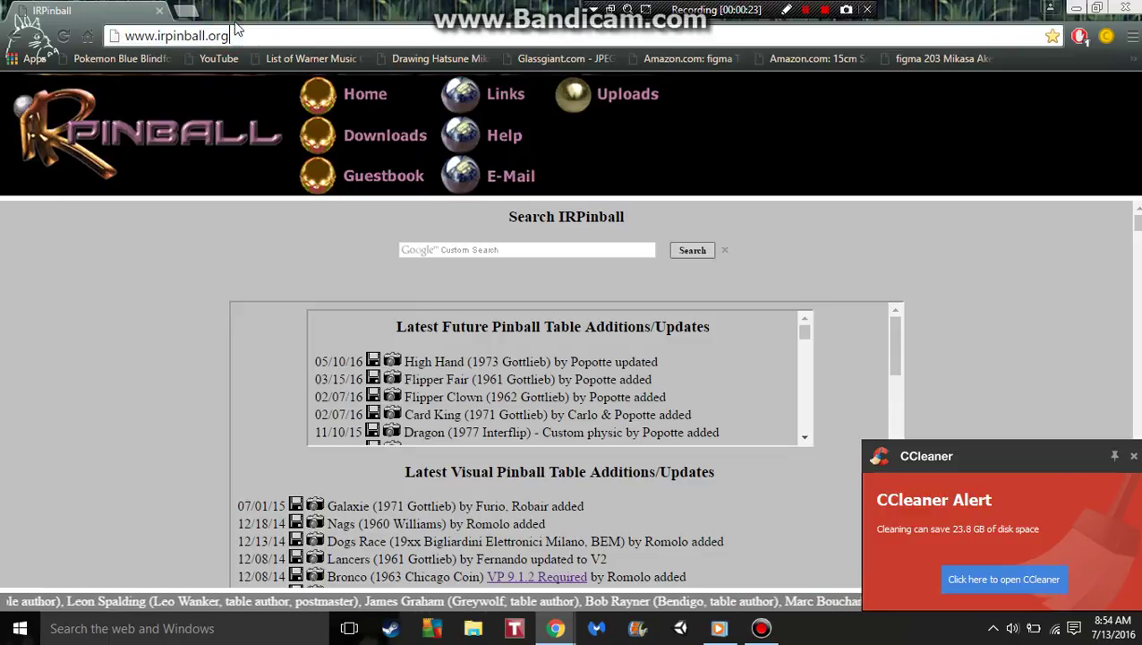
pyautogui.doubleClick(315, 34)
pyautogui.click(307, 36)
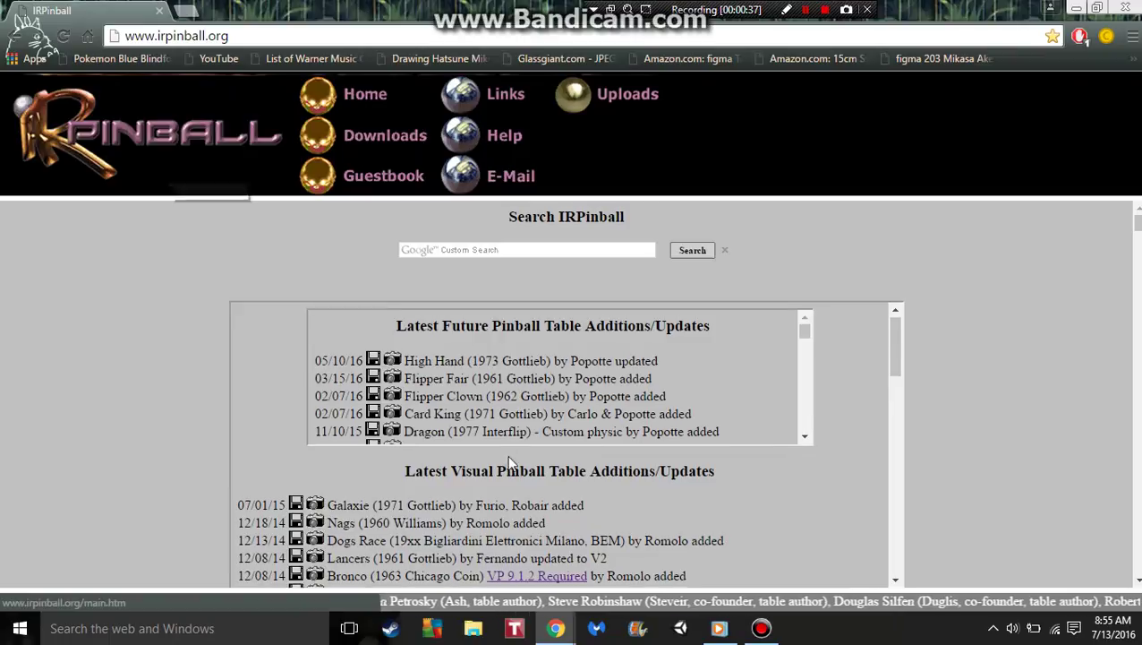
# Look through the Latest Visual Pinball Table Additions/Updates list on the IRPinball home page.
pyautogui.scroll(-10, 485, 425)
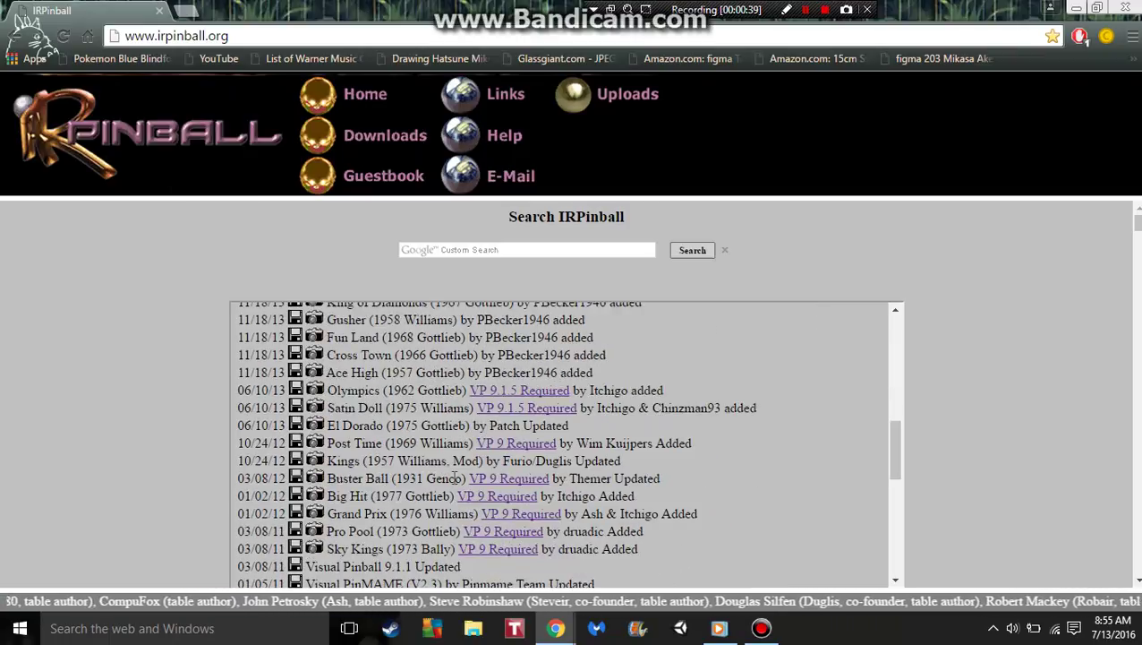
pyautogui.scroll(6, 455, 478)
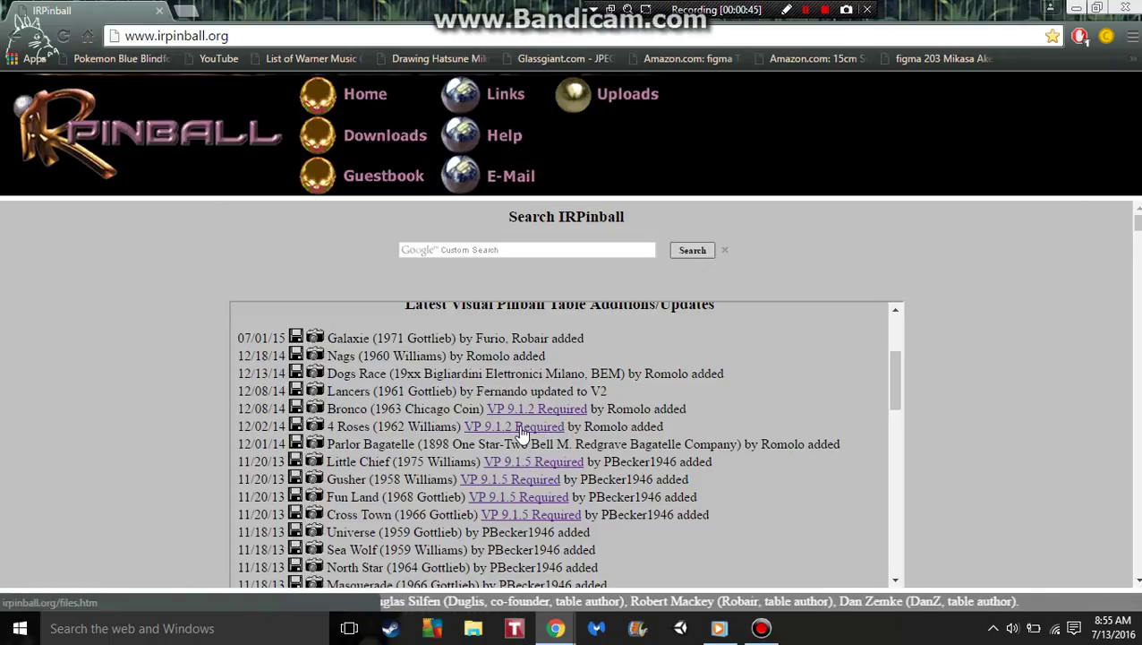
pyautogui.scroll(1, 510, 447)
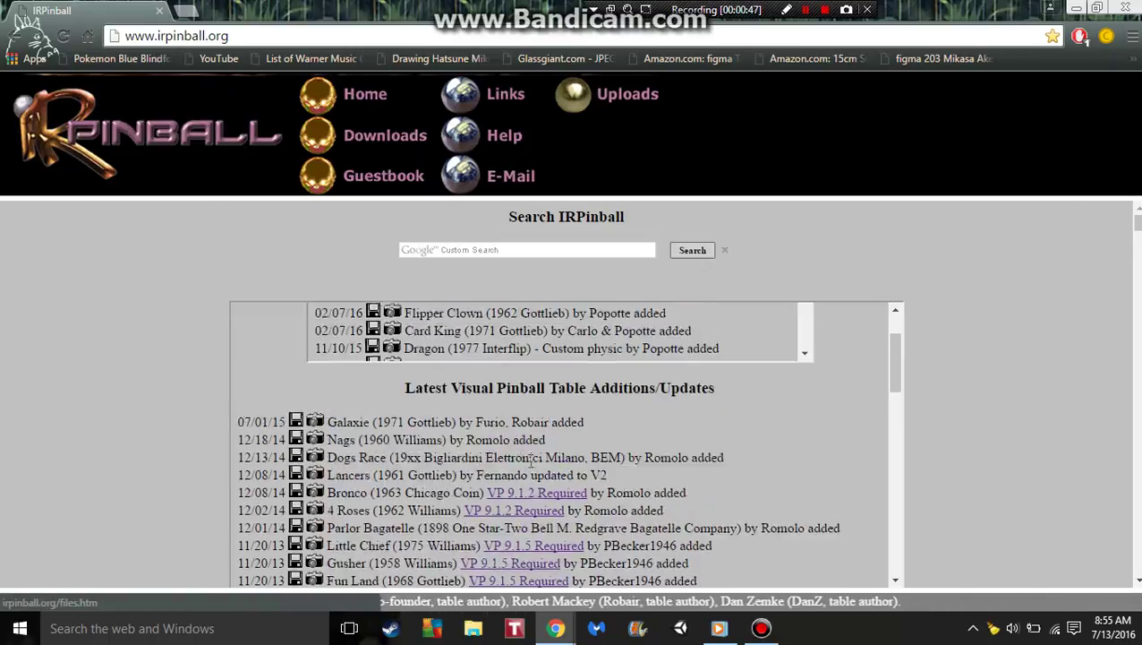
pyautogui.scroll(-1, 529, 464)
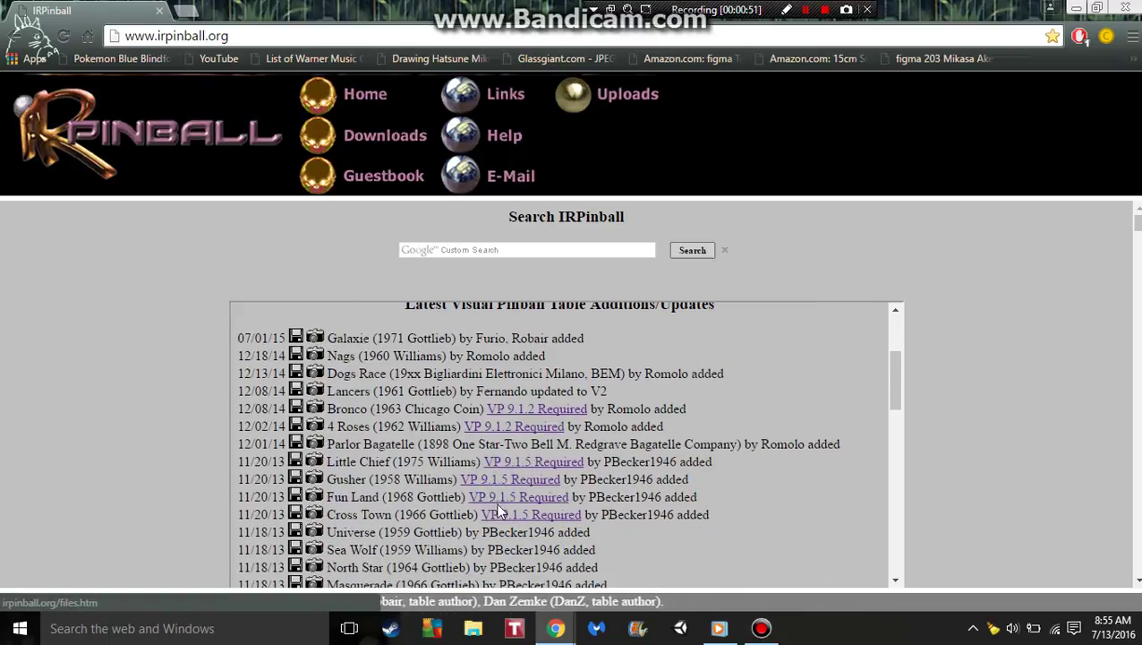
pyautogui.scroll(2, 439, 353)
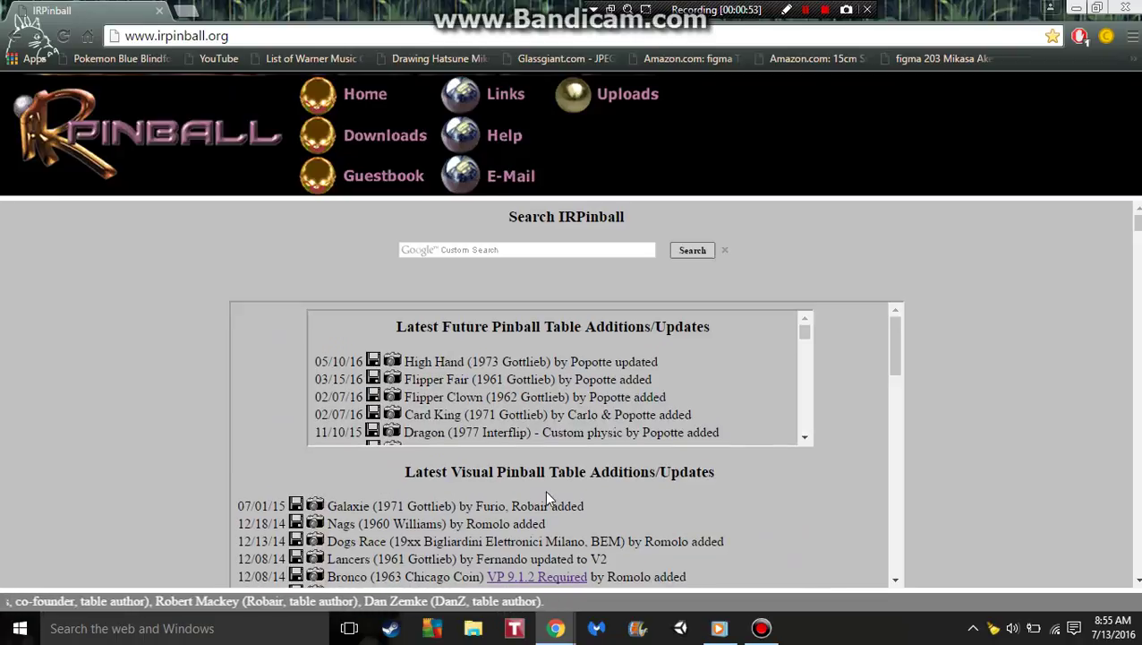
pyautogui.scroll(-6, 544, 489)
pyautogui.scroll(-5, 544, 489)
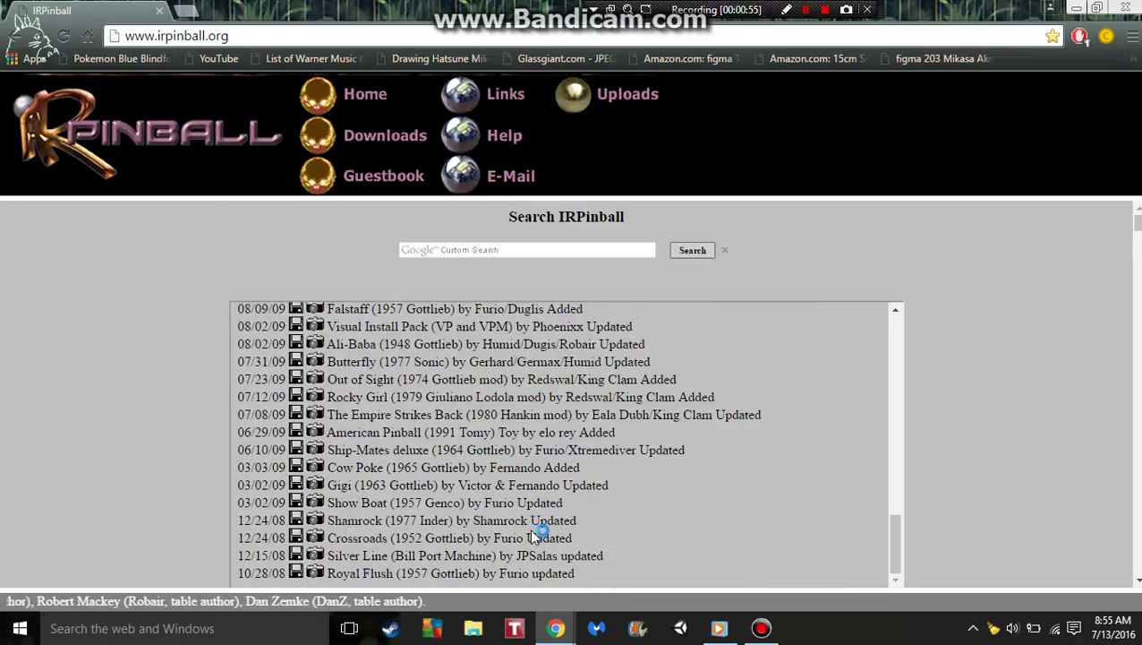
pyautogui.scroll(-5, 700, 409)
pyautogui.scroll(3, 99, 318)
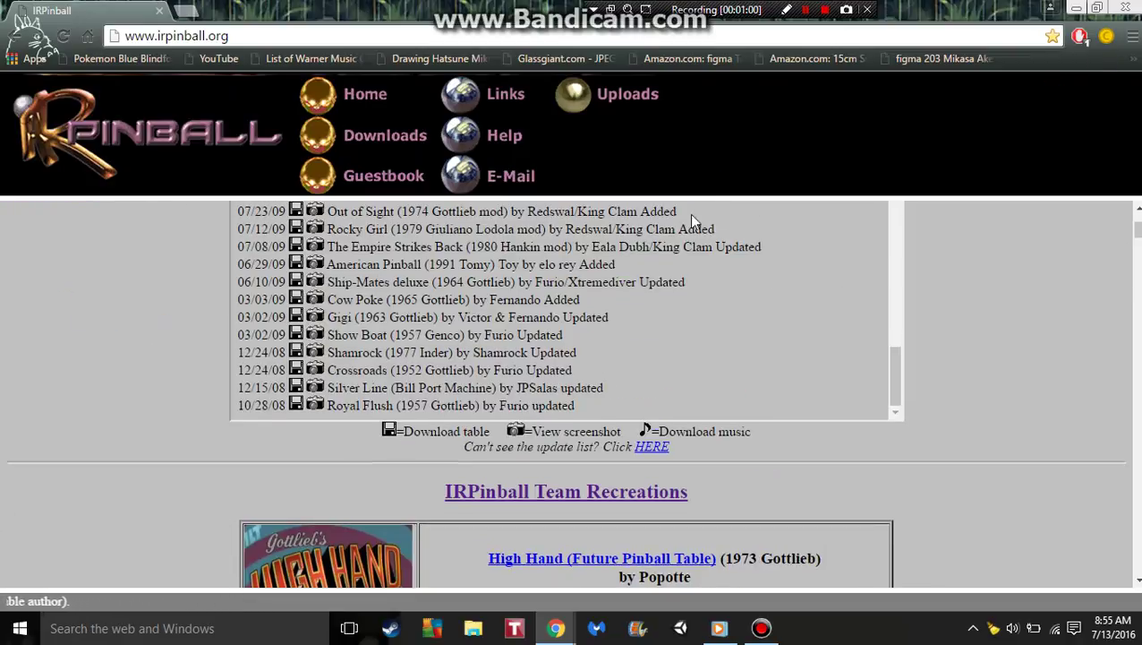
pyautogui.scroll(1, 538, 394)
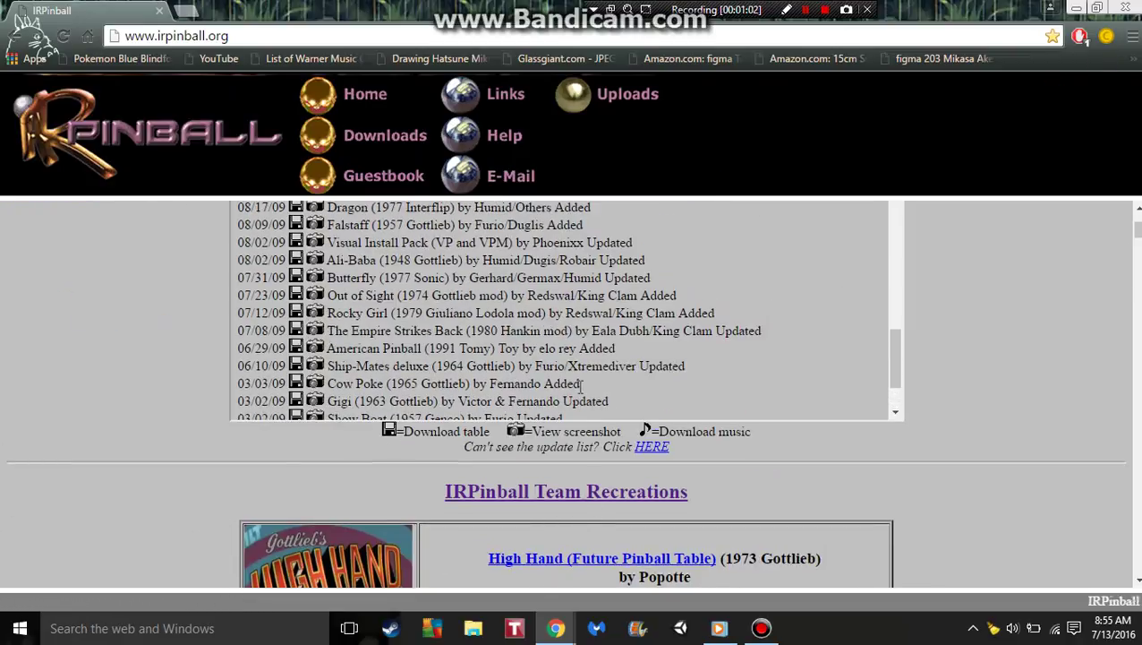
pyautogui.scroll(6, 581, 385)
pyautogui.scroll(2, 1037, 319)
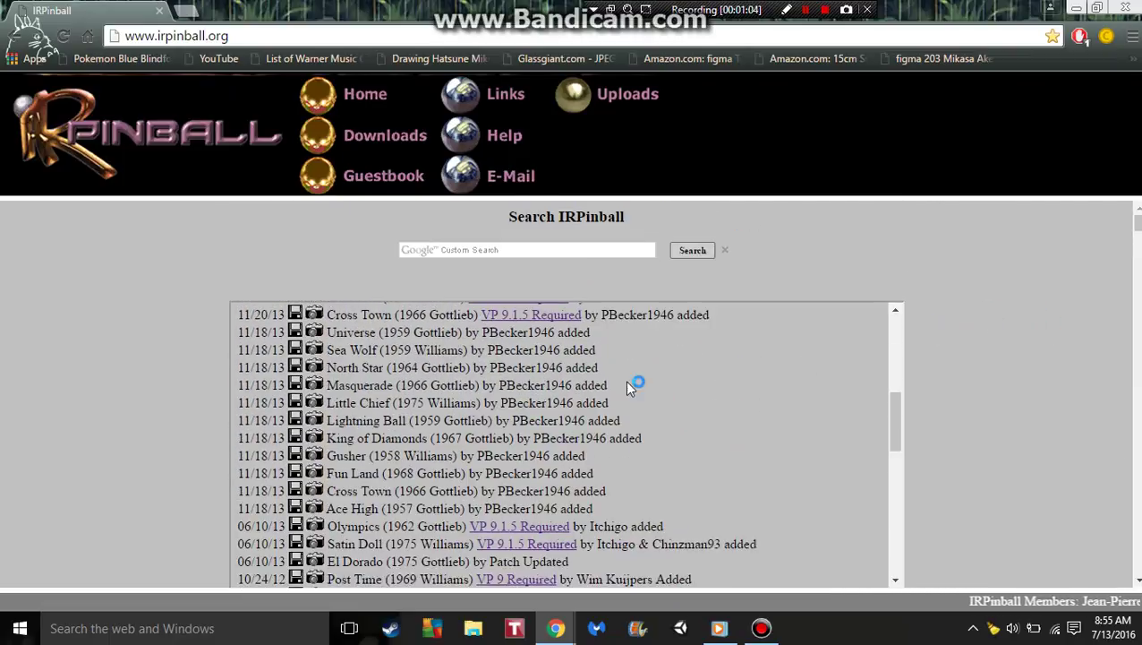
pyautogui.scroll(1, 615, 385)
pyautogui.scroll(-5, 689, 386)
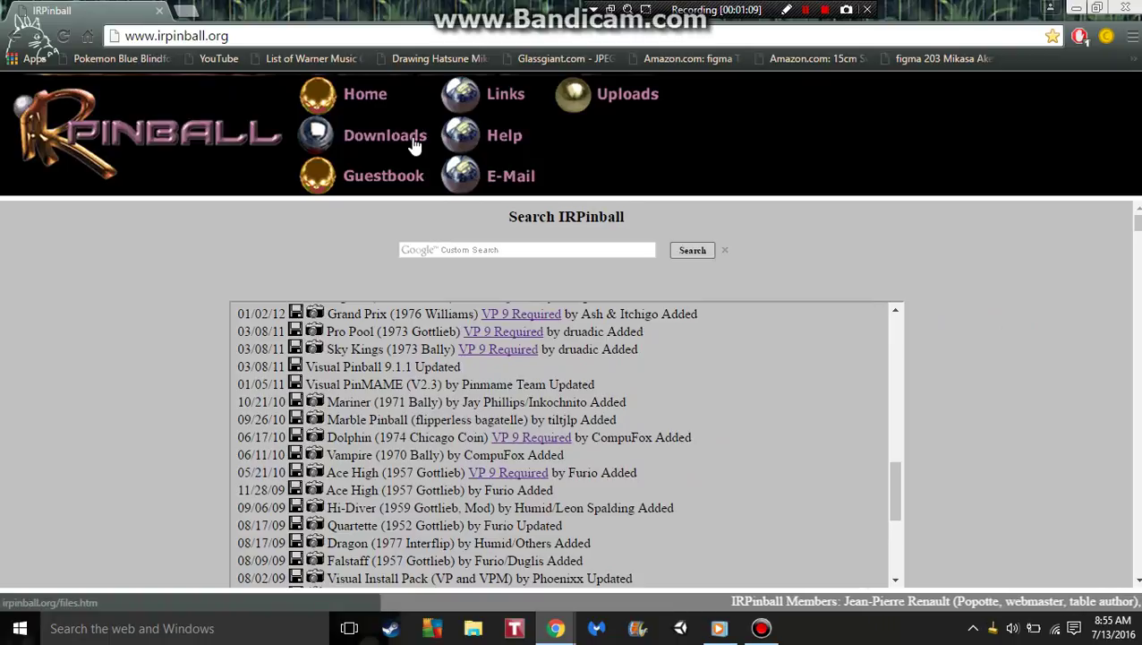
# Open the IRPinball Downloads page and go to the Visual Pinball 9.1.5 exe file under Essential Files.
pyautogui.click(415, 146)
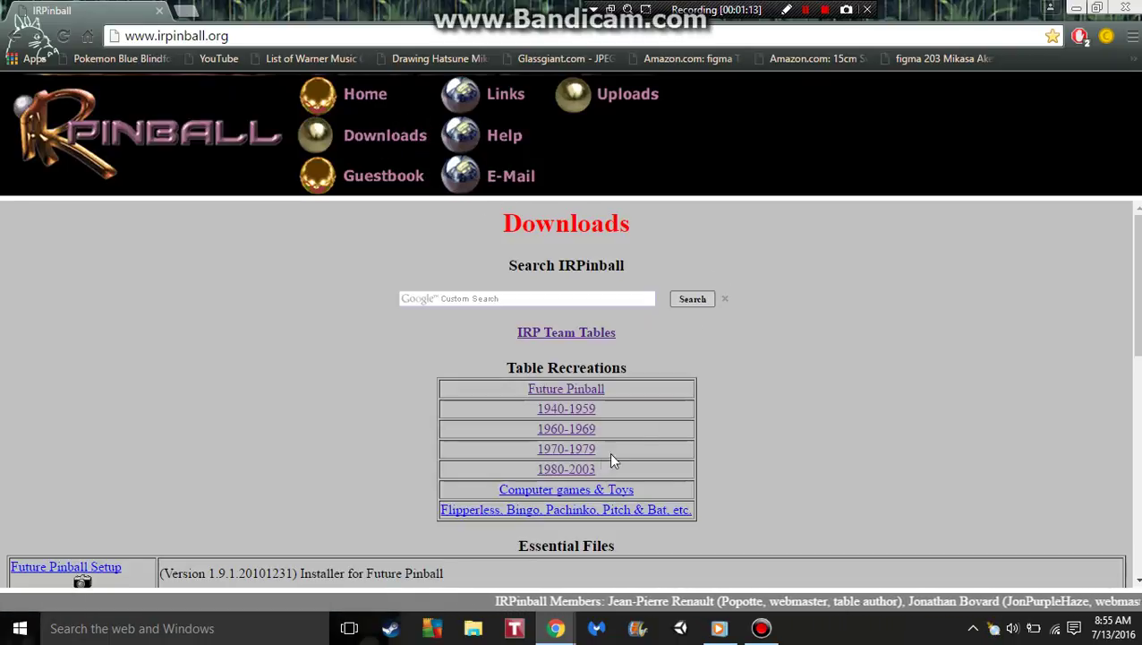
pyautogui.scroll(-1, 600, 455)
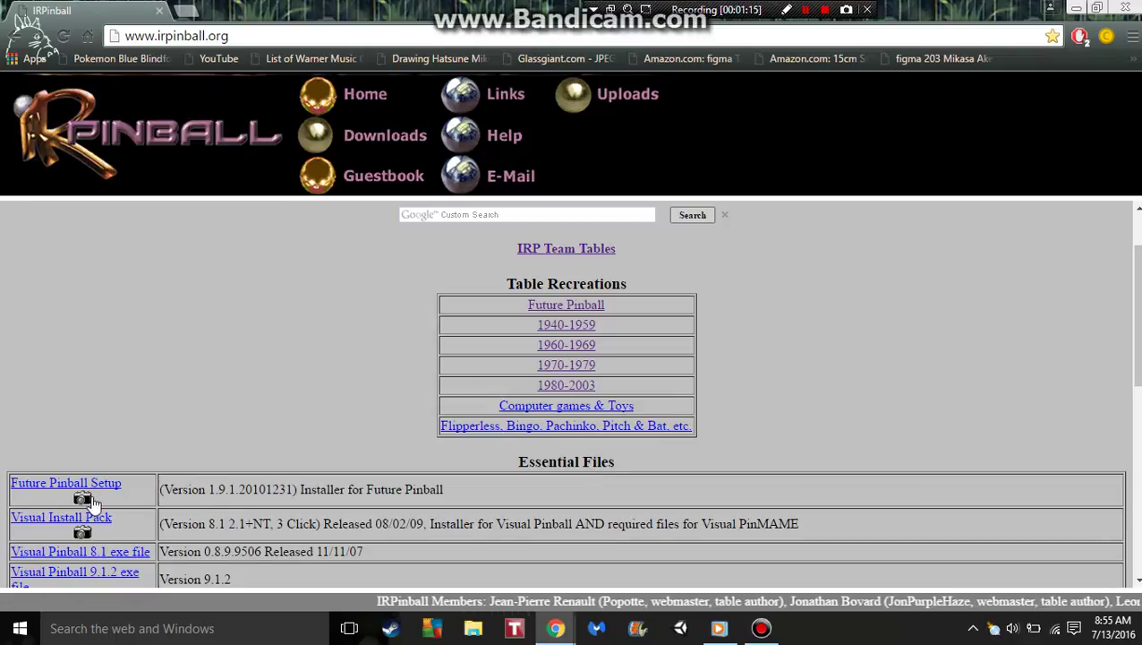
pyautogui.scroll(-3, 161, 349)
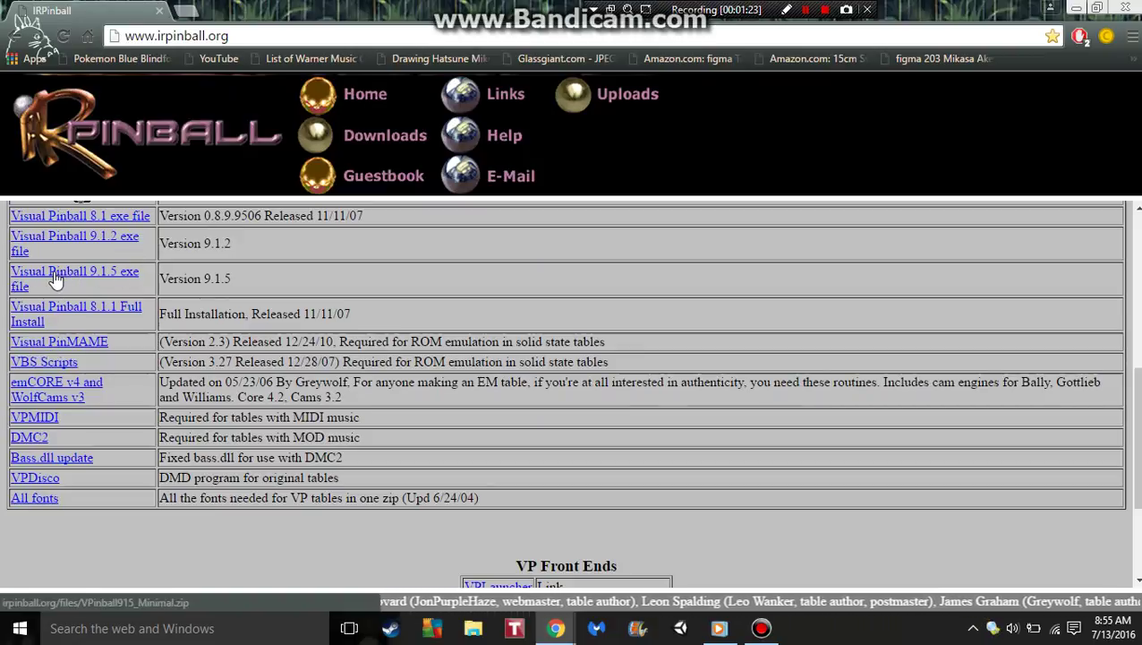
pyautogui.click(105, 279)
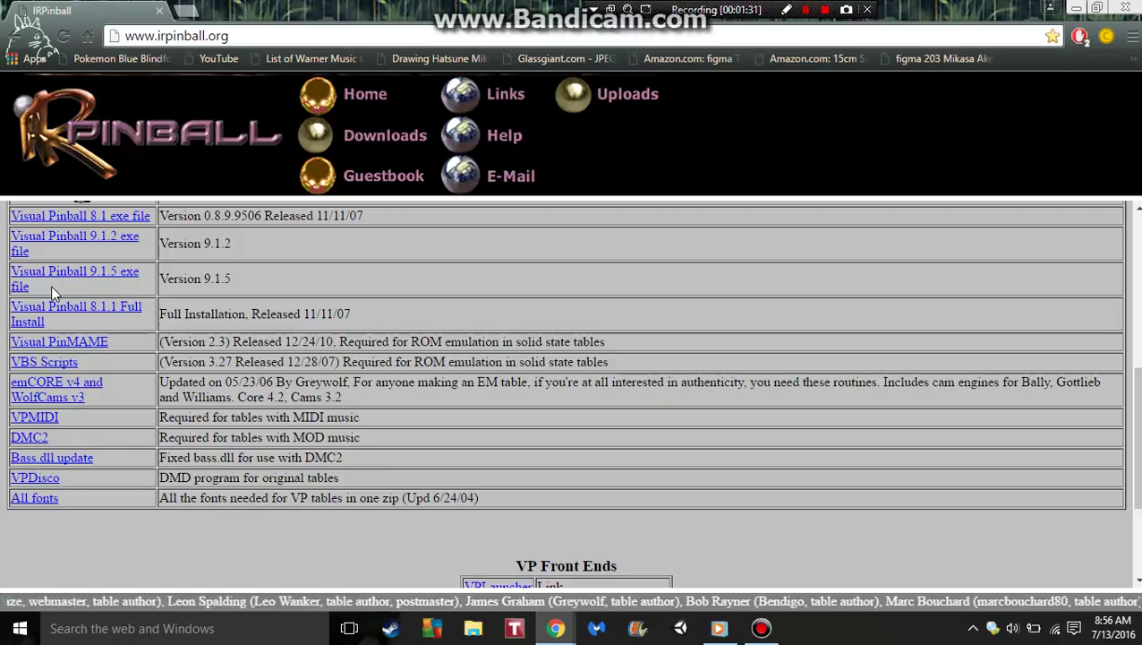
pyautogui.rightClick(3, 288)
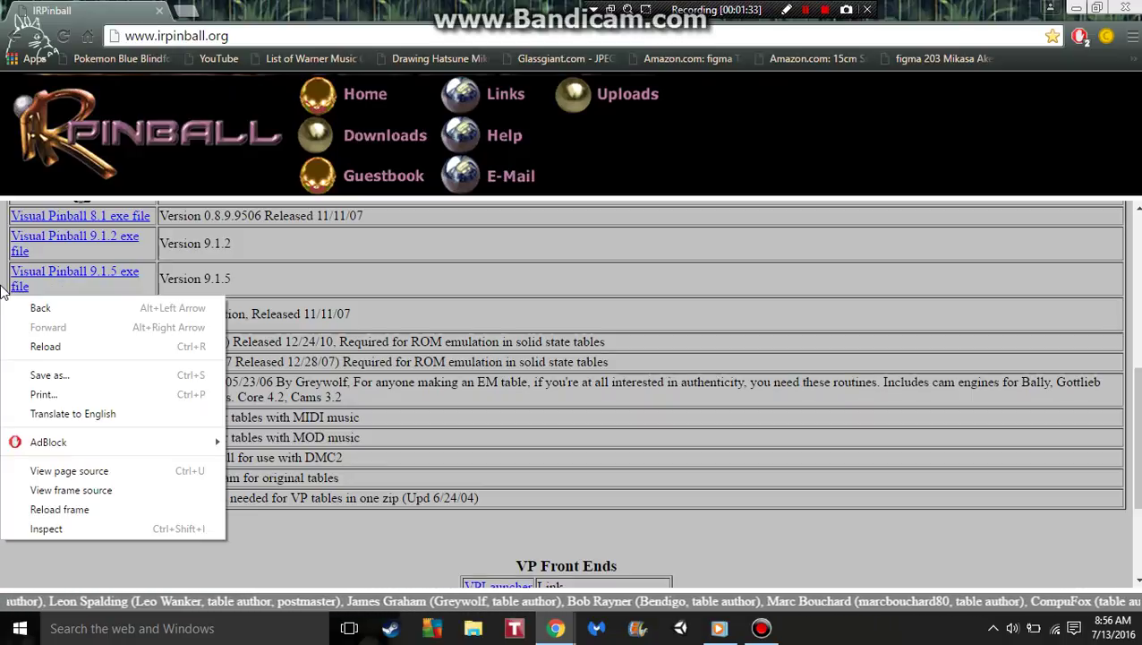
pyautogui.click(2, 288)
pyautogui.rightClick(3, 278)
pyautogui.click(5, 222)
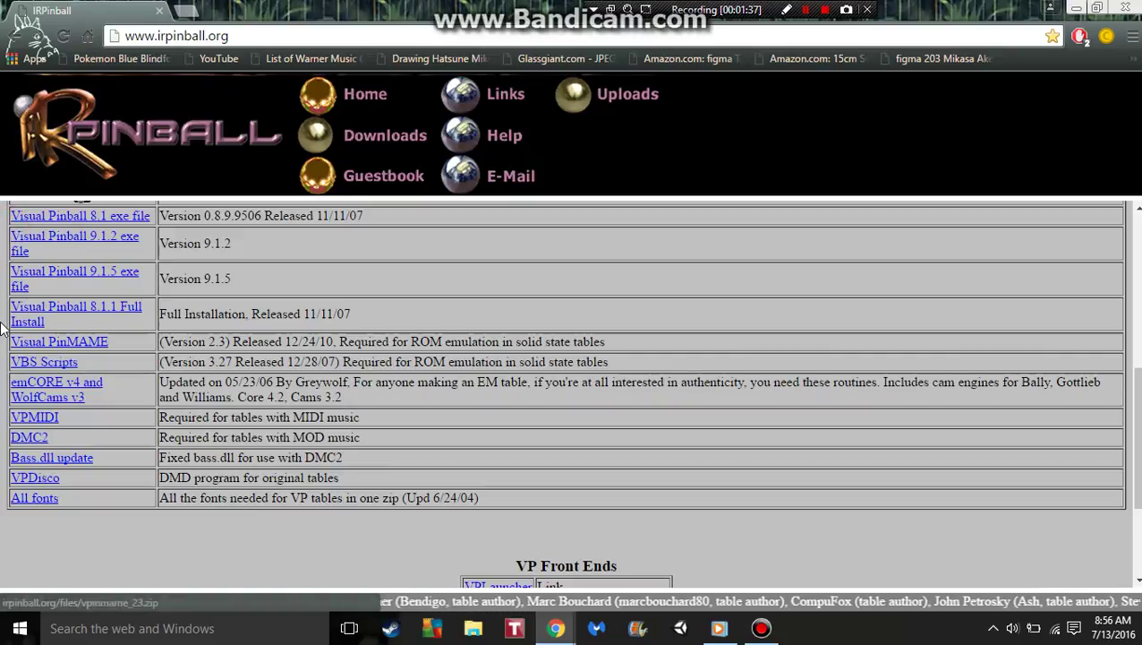
pyautogui.scroll(-1, 3, 327)
pyautogui.scroll(1, 2, 328)
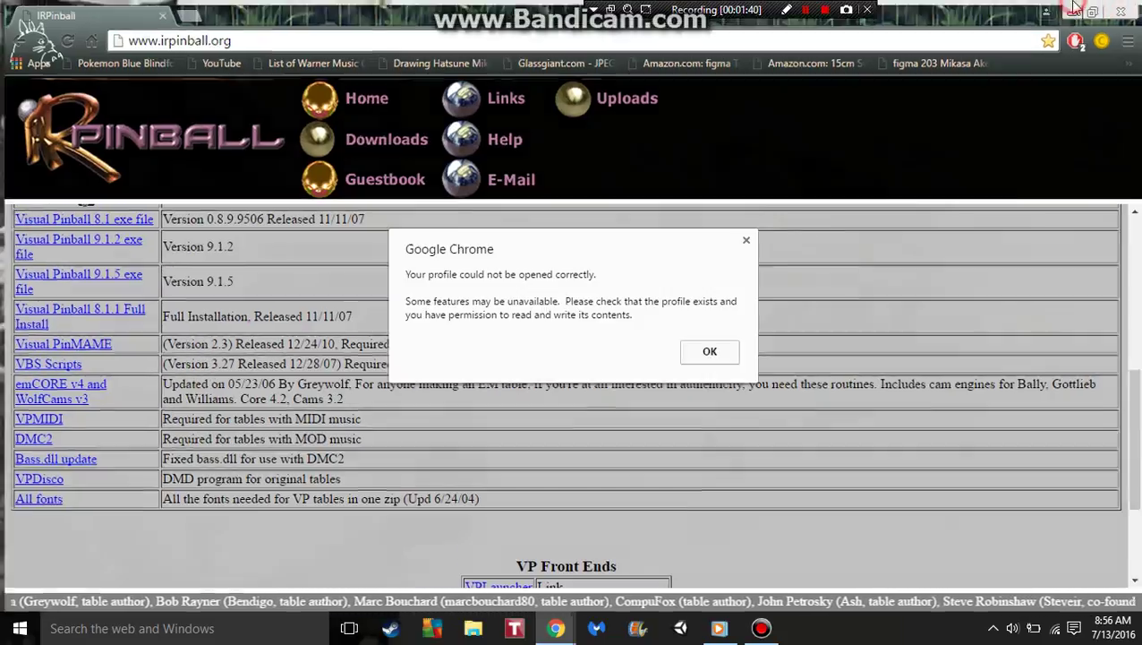
# Minimize the browser window and dismiss the Google Chrome profile error.
pyautogui.click(1077, 8)
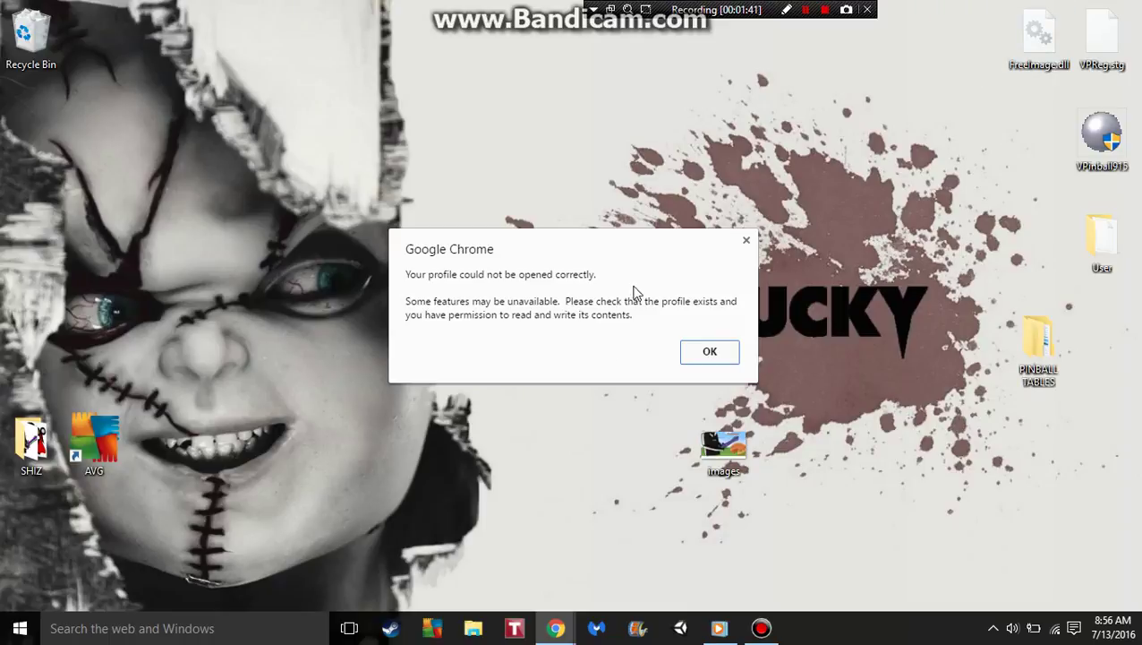
pyautogui.click(710, 352)
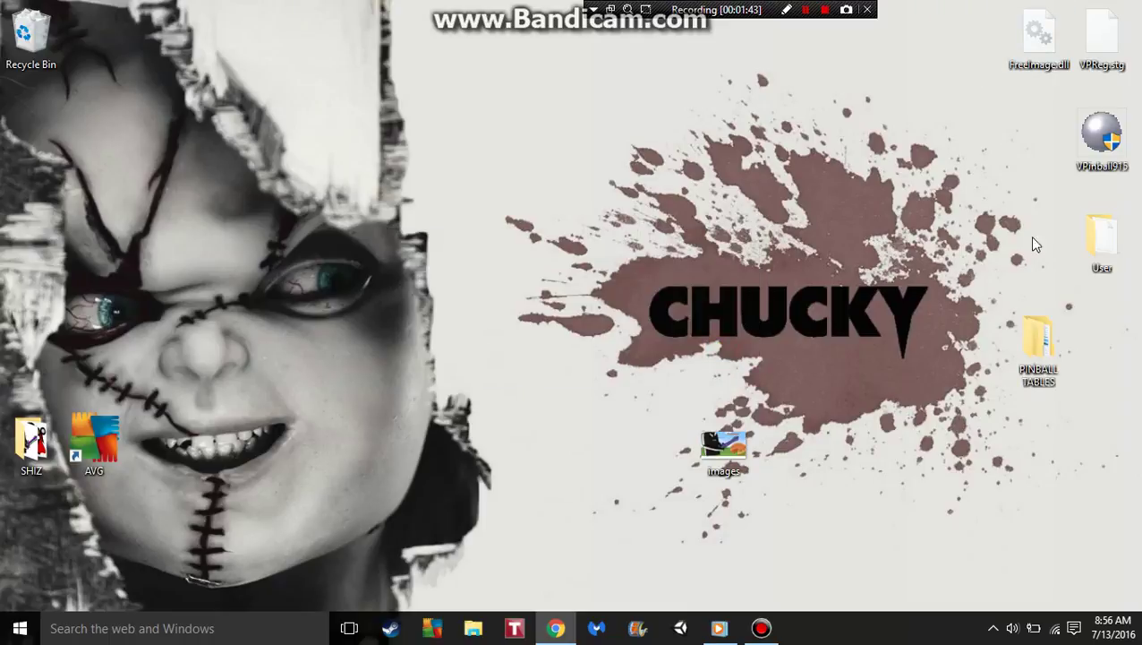
# Rearrange the desktop, placing the User folder beside VPinball915 and the images file below the SHIZ folder.
pyautogui.moveTo(984, 30); pyautogui.dragTo(1055, 114)
pyautogui.click(1088, 238)
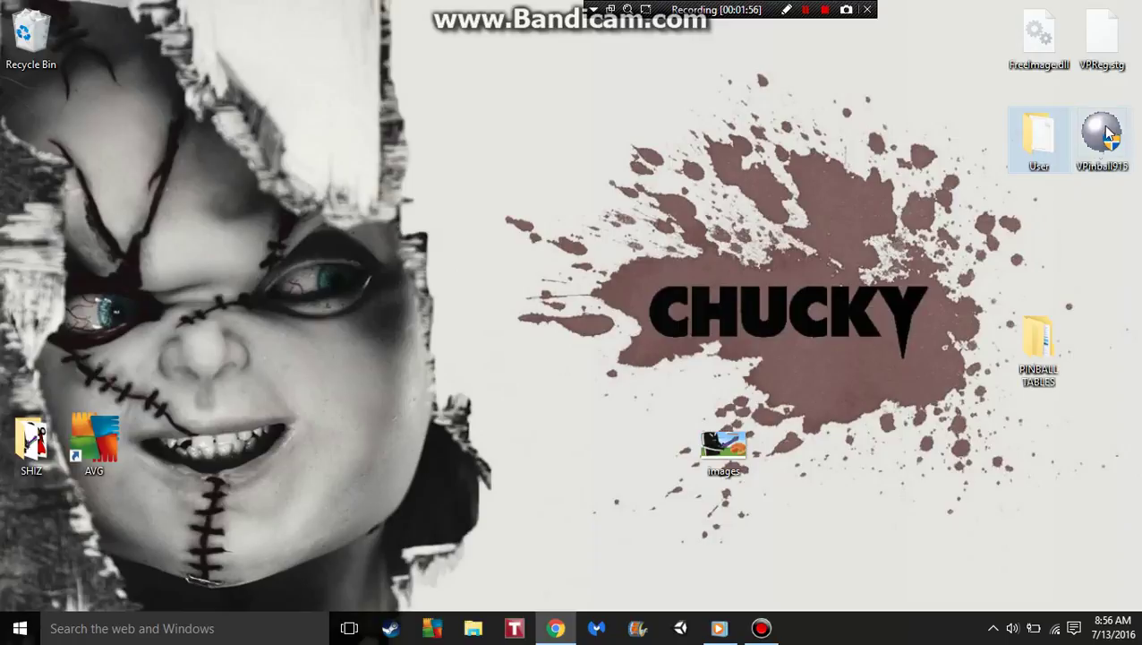
pyautogui.click(1124, 165)
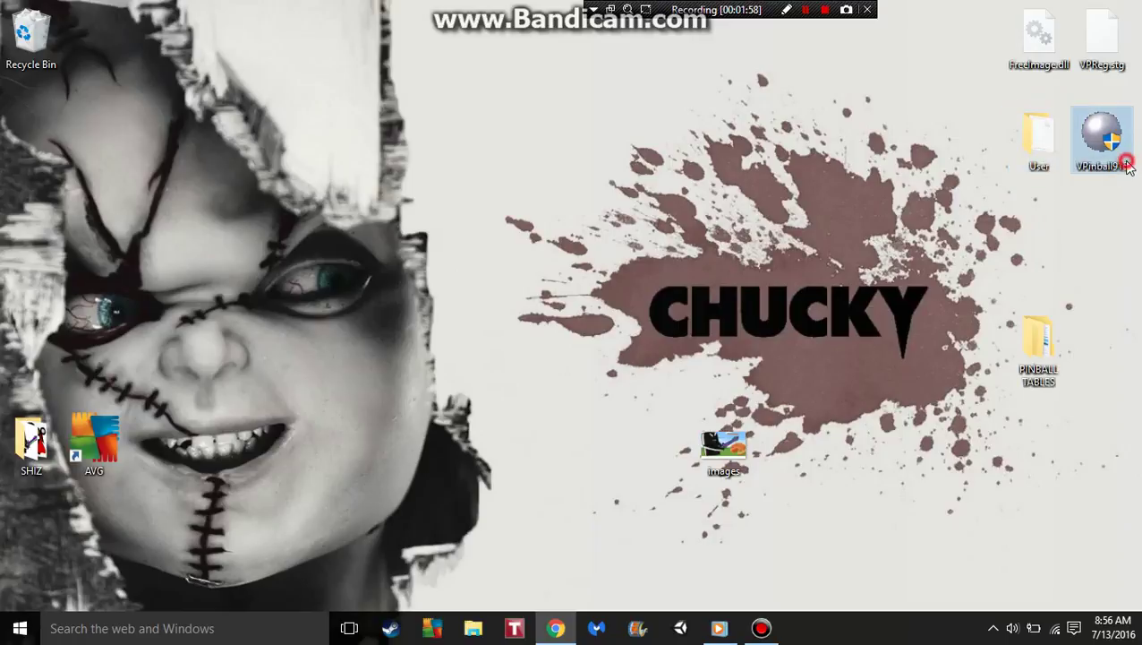
pyautogui.click(1121, 206)
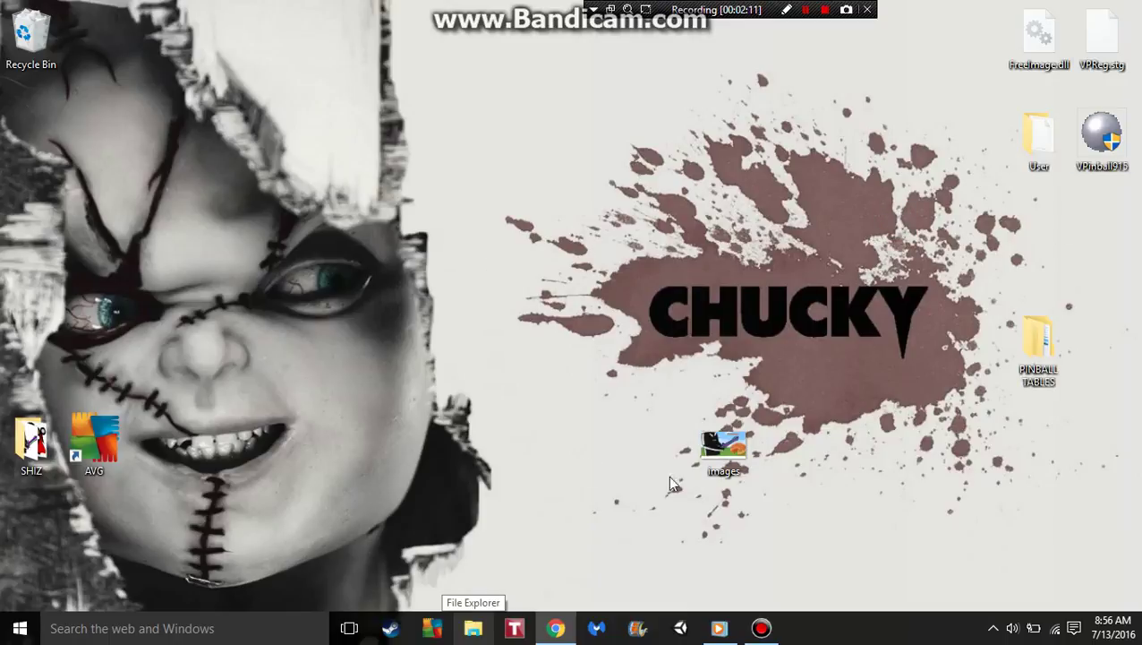
pyautogui.moveTo(730, 483); pyautogui.dragTo(53, 560)
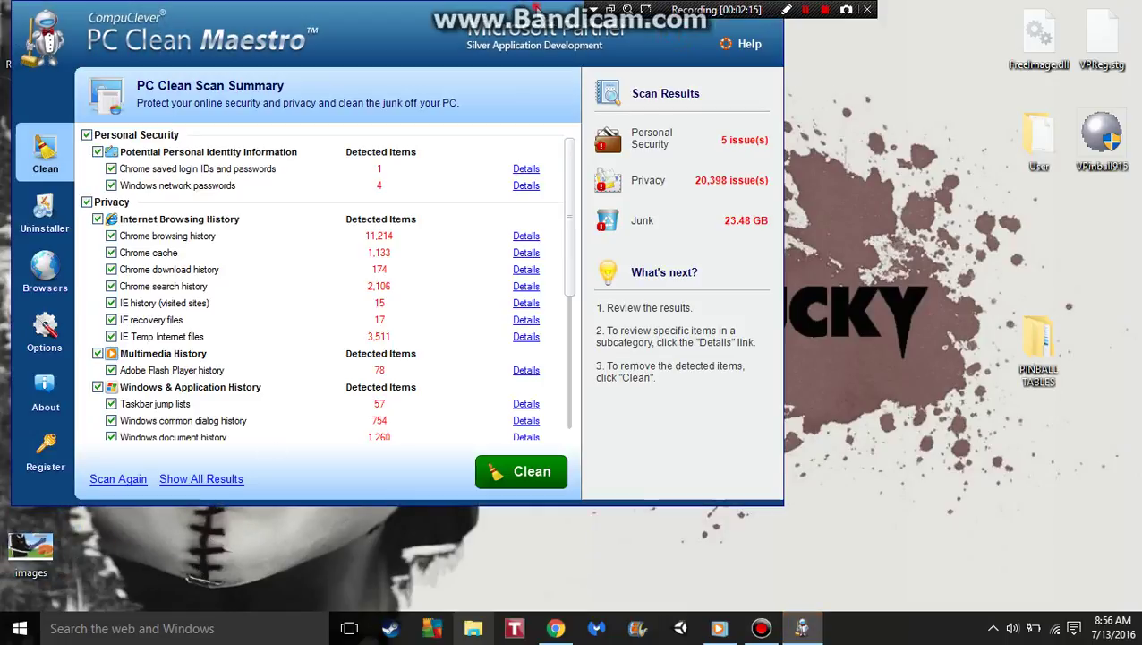
# Exit PC Clean Maestro without registering or cleaning anything.
pyautogui.moveTo(530, 13); pyautogui.dragTo(543, 128)
pyautogui.click(777, 124)
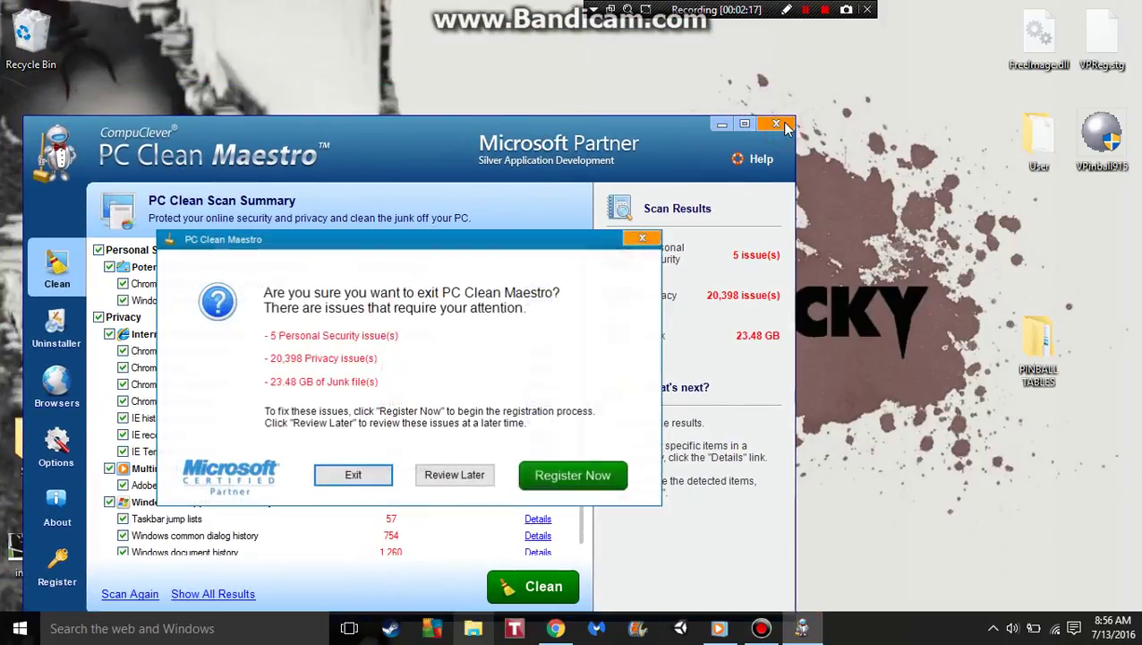
pyautogui.click(334, 467)
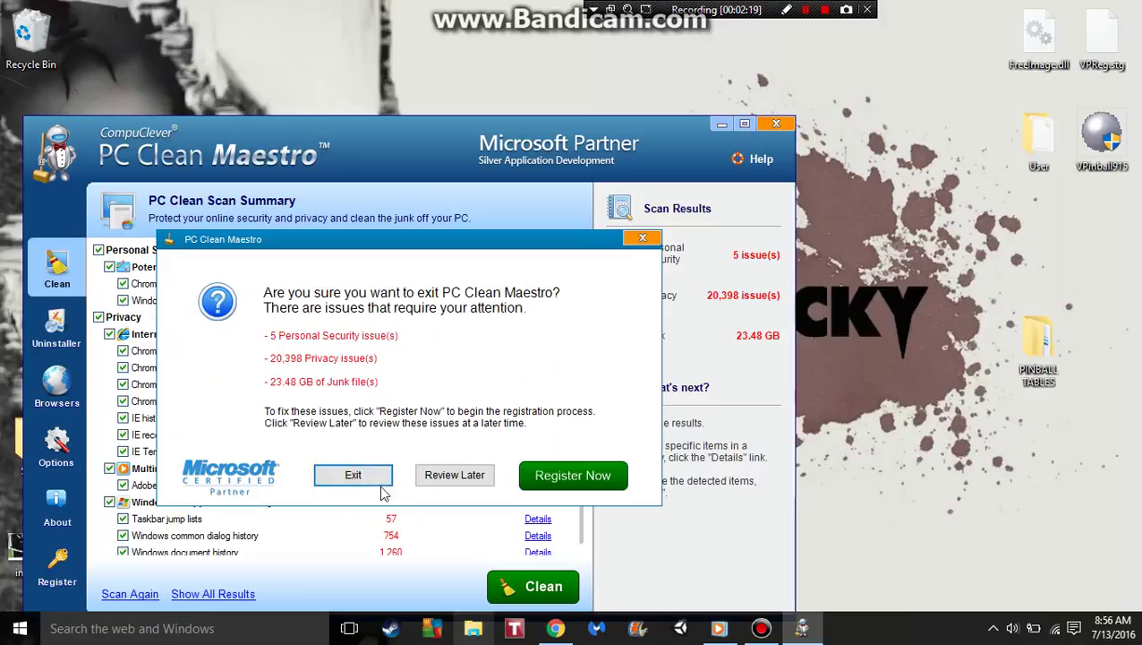
pyautogui.click(371, 475)
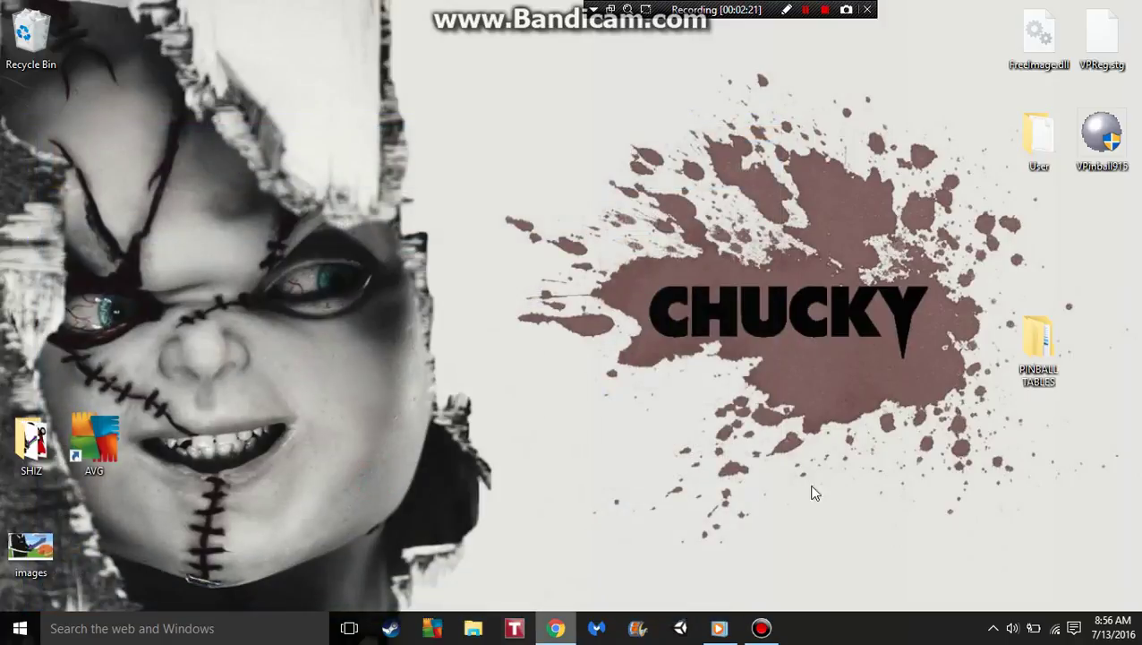
# Move the PINBALL TABLES folder away from the Visual Pinball files to the empty middle of the desktop.
pyautogui.moveTo(1040, 355); pyautogui.dragTo(889, 109)
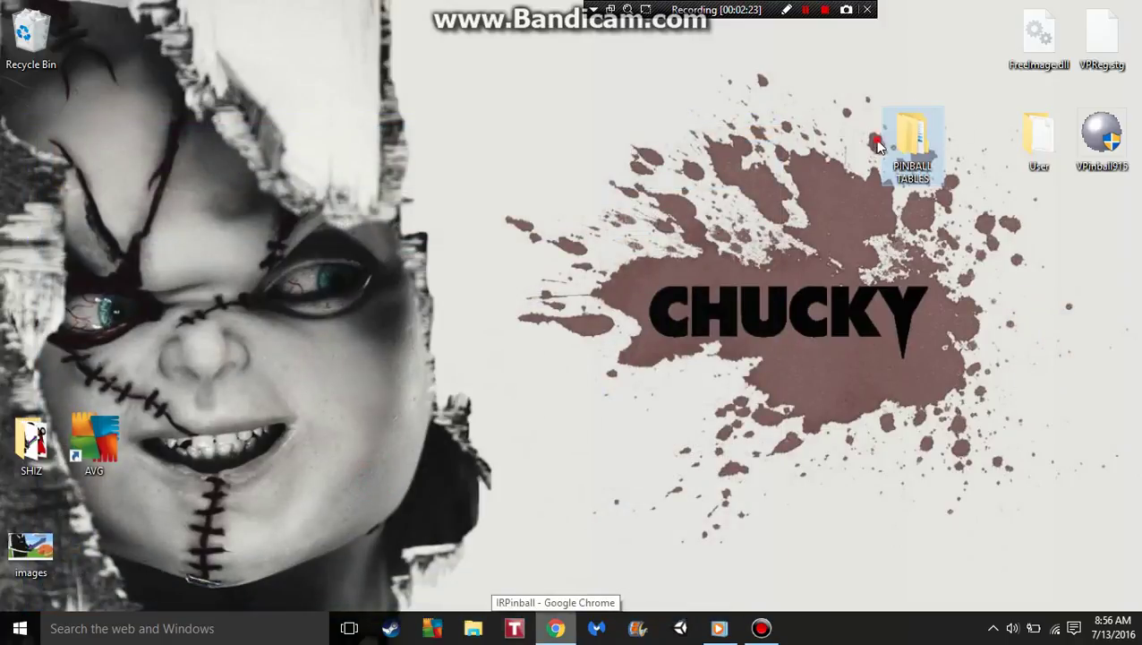
pyautogui.moveTo(882, 148); pyautogui.dragTo(558, 341)
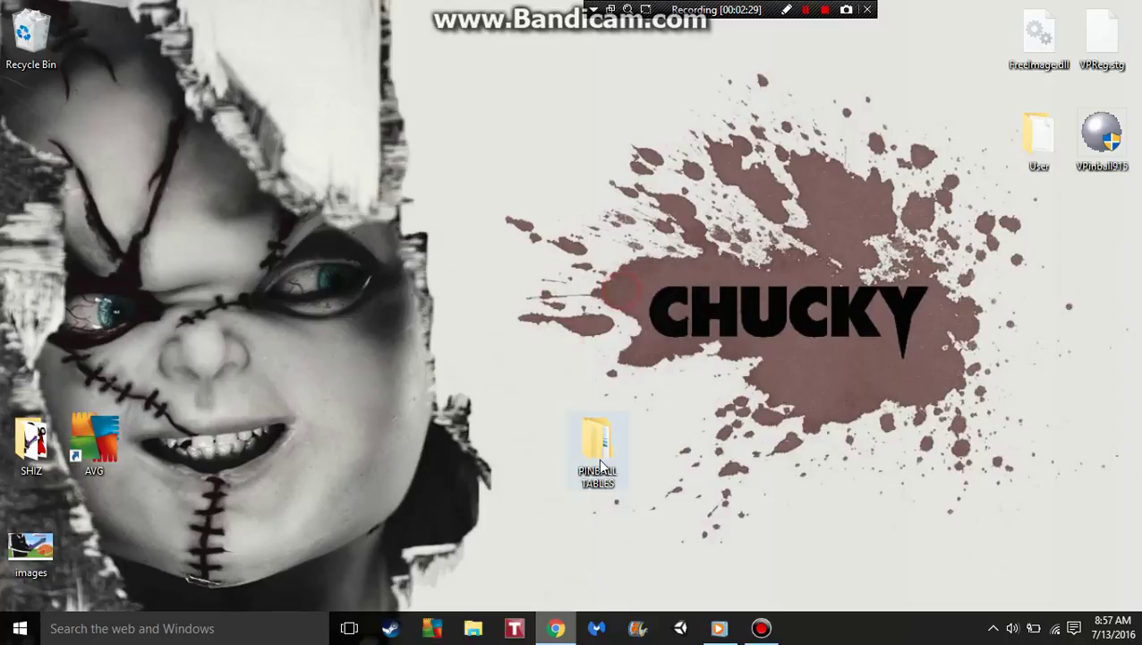
pyautogui.moveTo(598, 448); pyautogui.dragTo(448, 178)
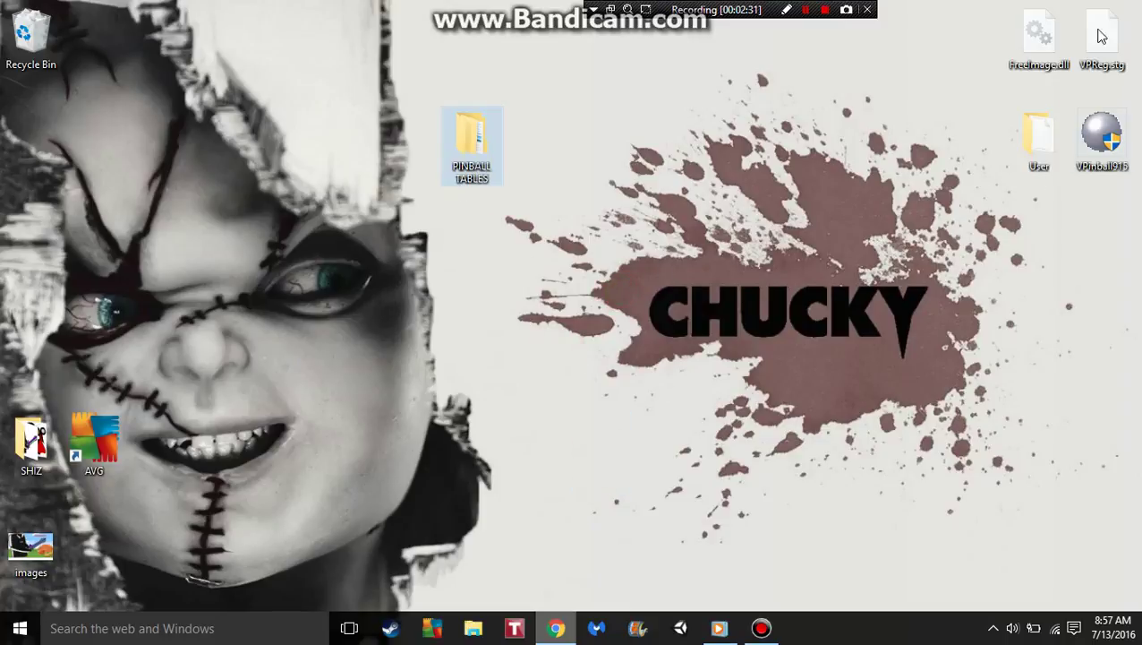
pyautogui.moveTo(1136, 204); pyautogui.dragTo(437, 421)
pyautogui.moveTo(465, 164); pyautogui.dragTo(719, 279)
# Switch back to Chrome and reopen the IRPinball Downloads page at the Table Recreations list.
pyautogui.click(555, 636)
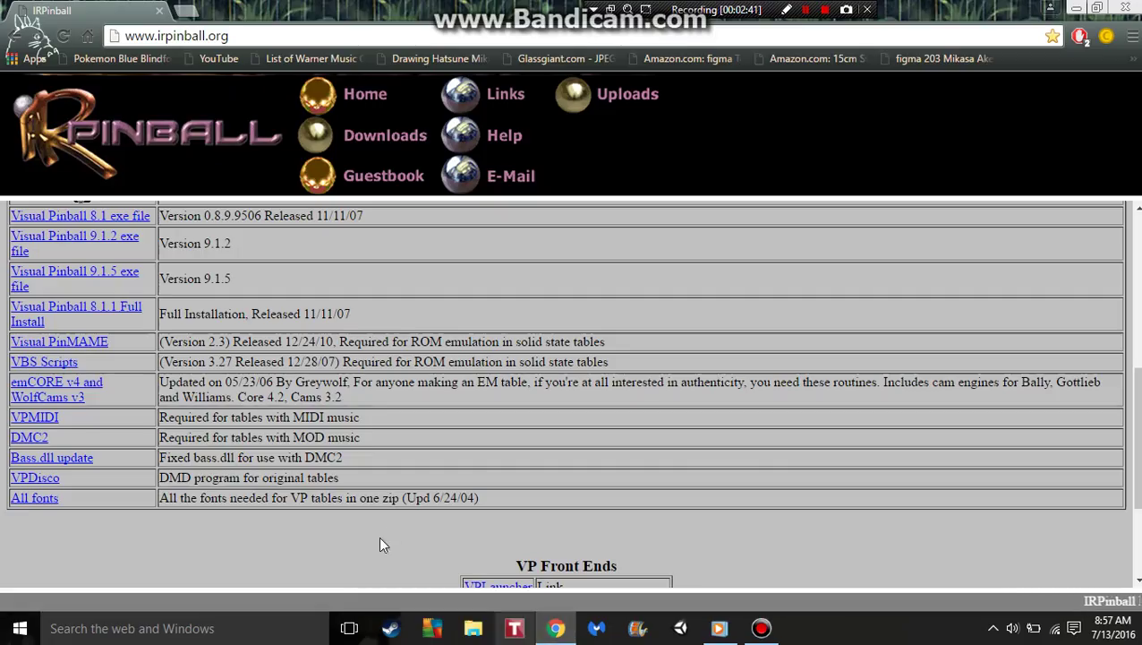
pyautogui.click(412, 137)
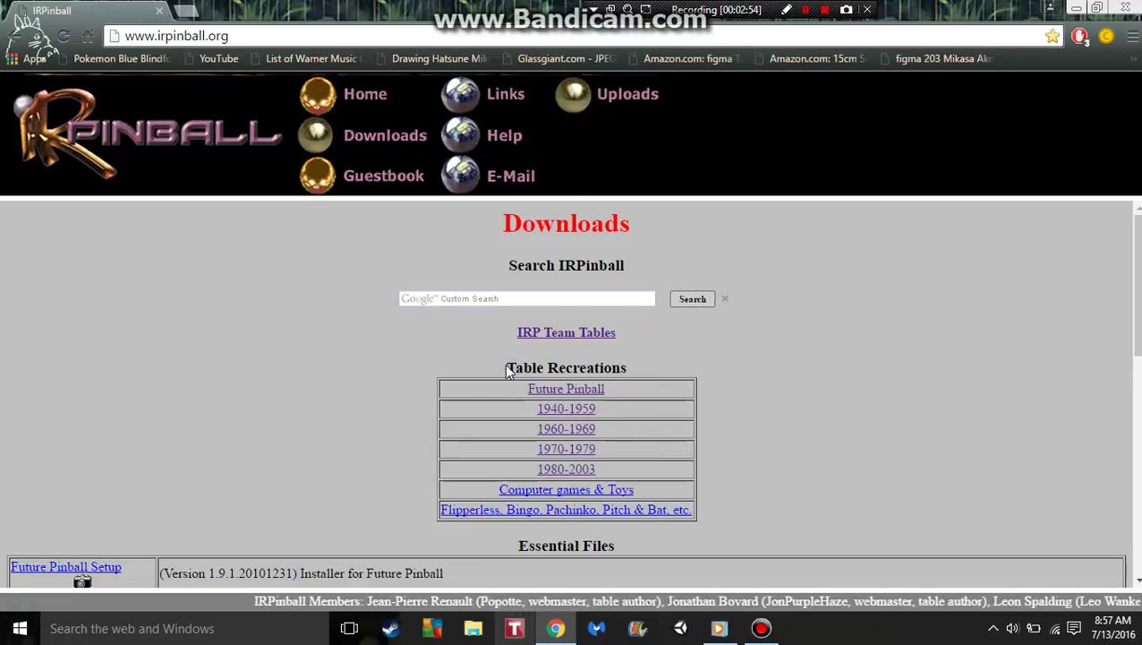
pyautogui.rightClick(563, 363)
pyautogui.click(400, 352)
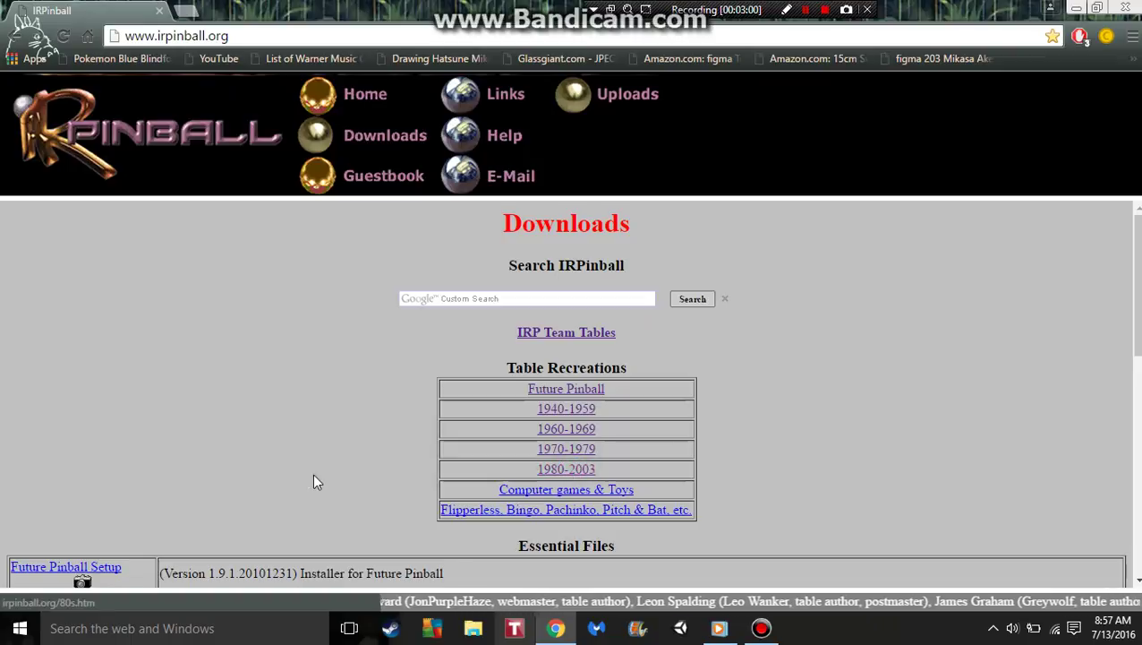
pyautogui.rightClick(395, 455)
pyautogui.click(770, 382)
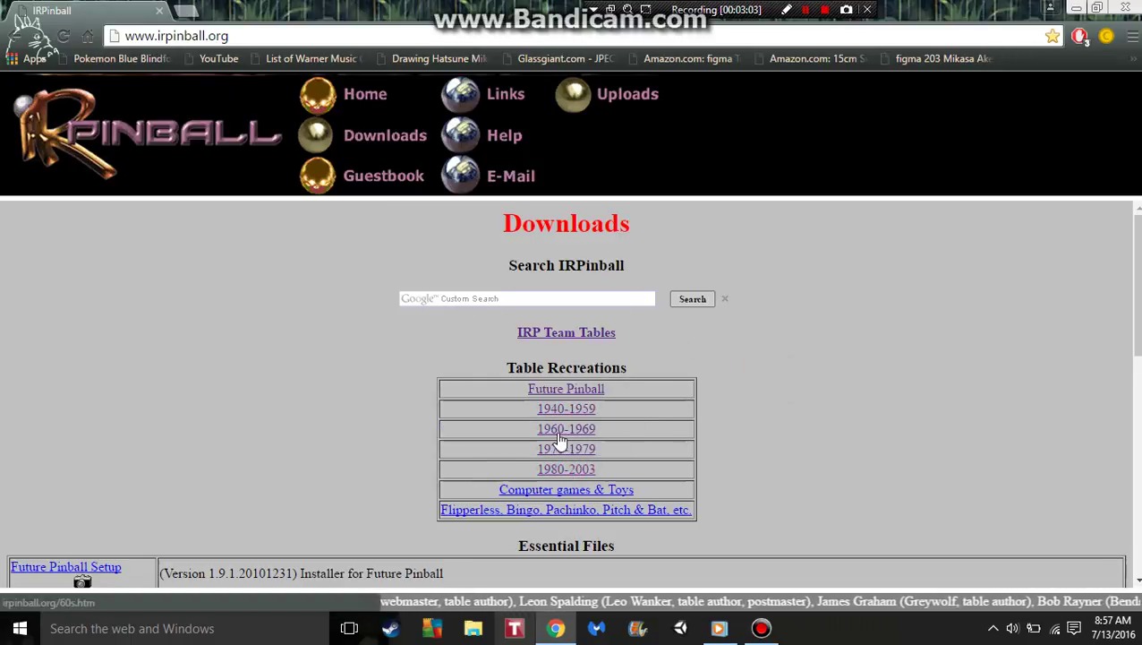
# Open the 1960-1969 table recreations list in a new browser tab.
pyautogui.rightClick(559, 438)
pyautogui.click(595, 444)
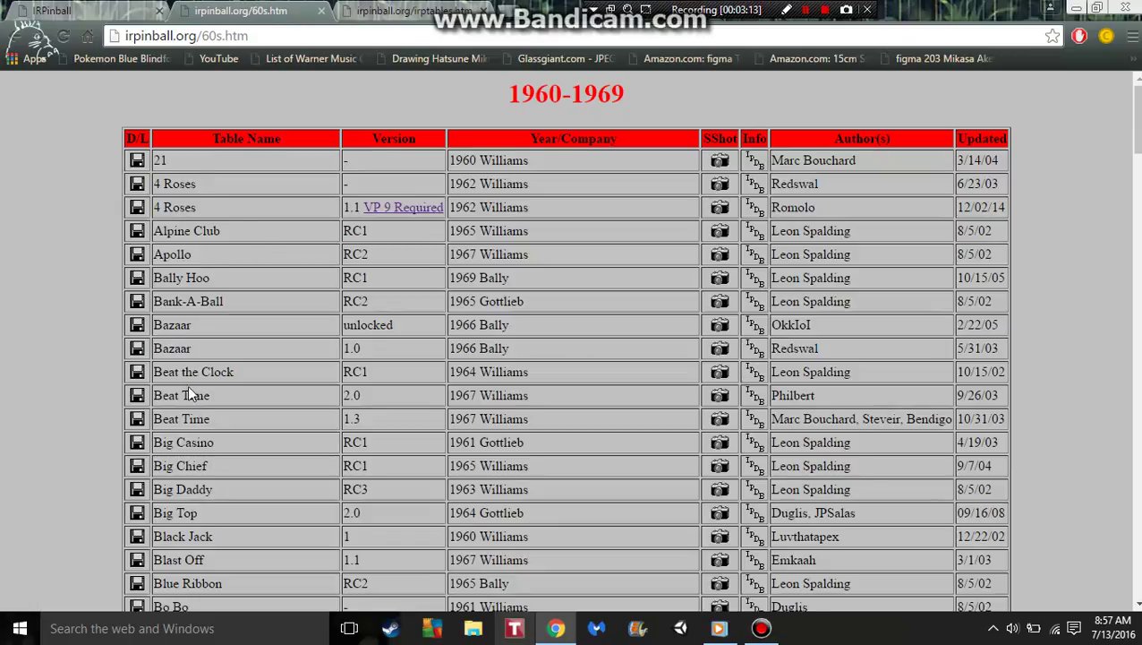
# Look through the 1960-1969 list from its first entries to the tables starting with S, checking names, versions, years and companies.
pyautogui.scroll(-10, 190, 387)
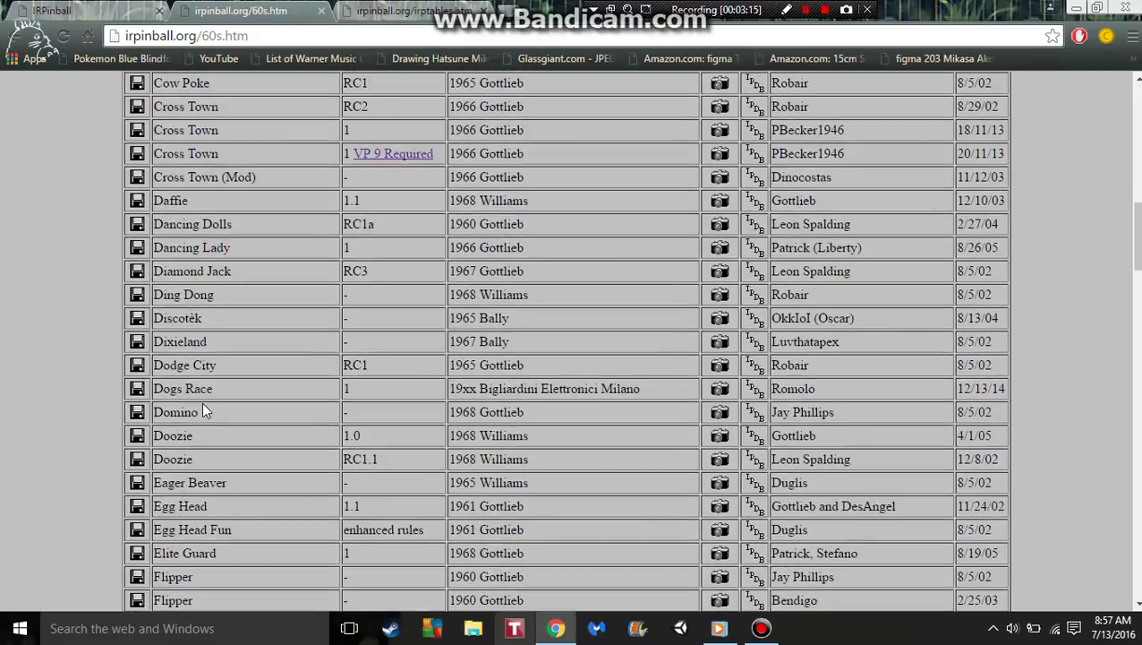
pyautogui.scroll(-10, 592, 122)
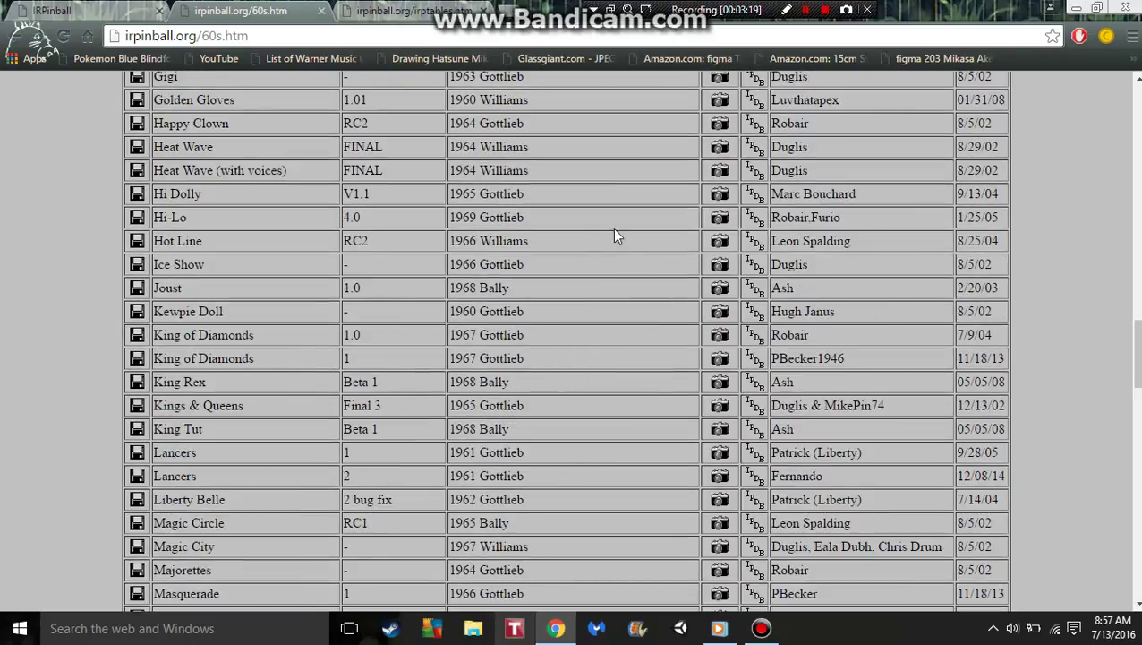
pyautogui.scroll(-2, 542, 322)
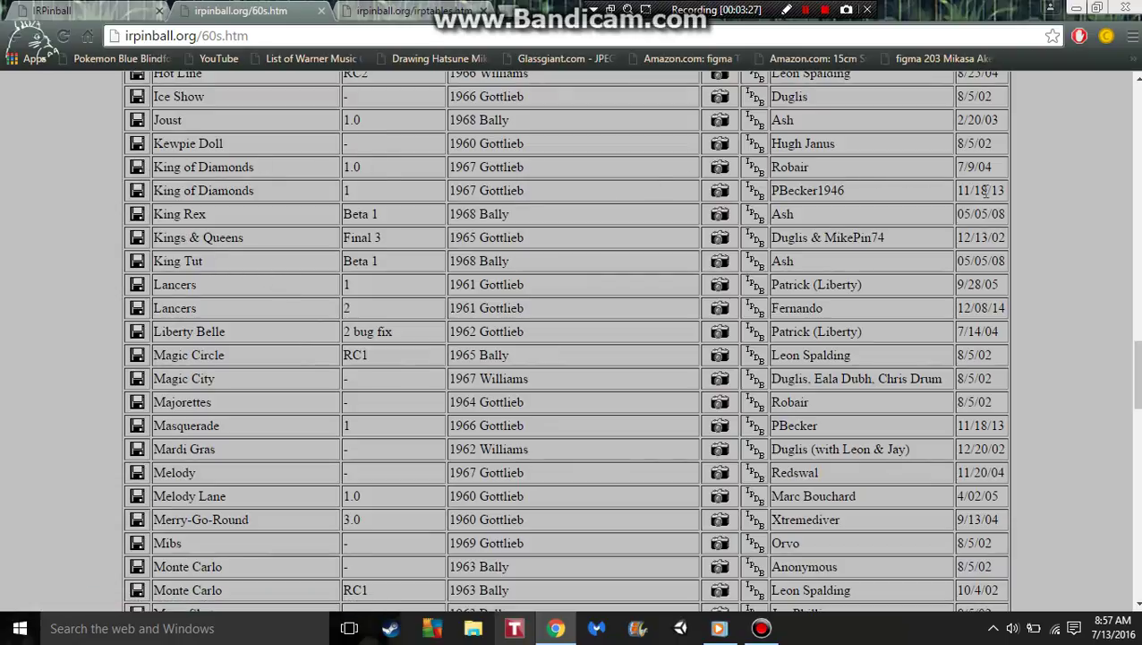
pyautogui.tripleClick(541, 191)
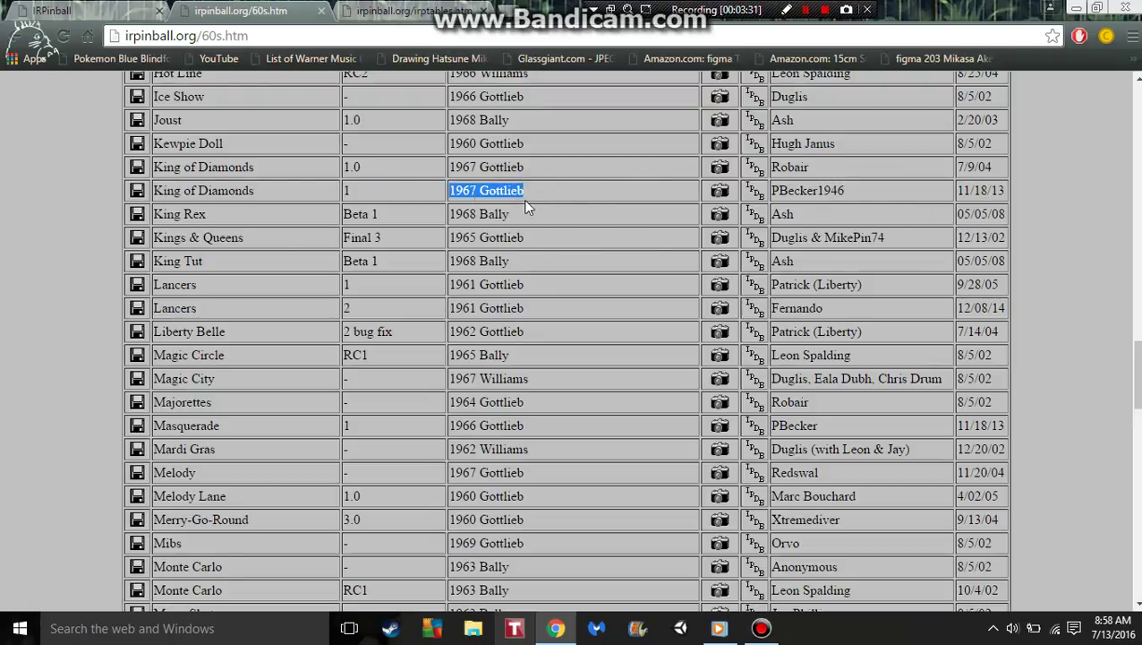
pyautogui.moveTo(177, 258); pyautogui.dragTo(135, 259)
pyautogui.scroll(-3, 249, 327)
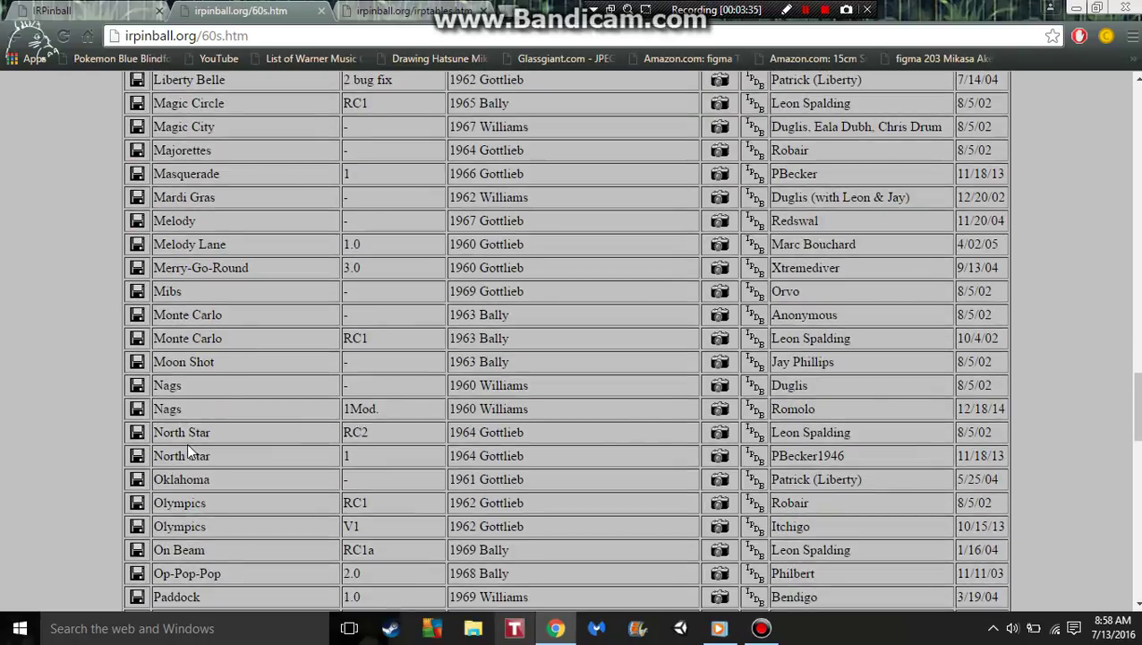
pyautogui.scroll(-3, 183, 432)
pyautogui.scroll(2, 178, 429)
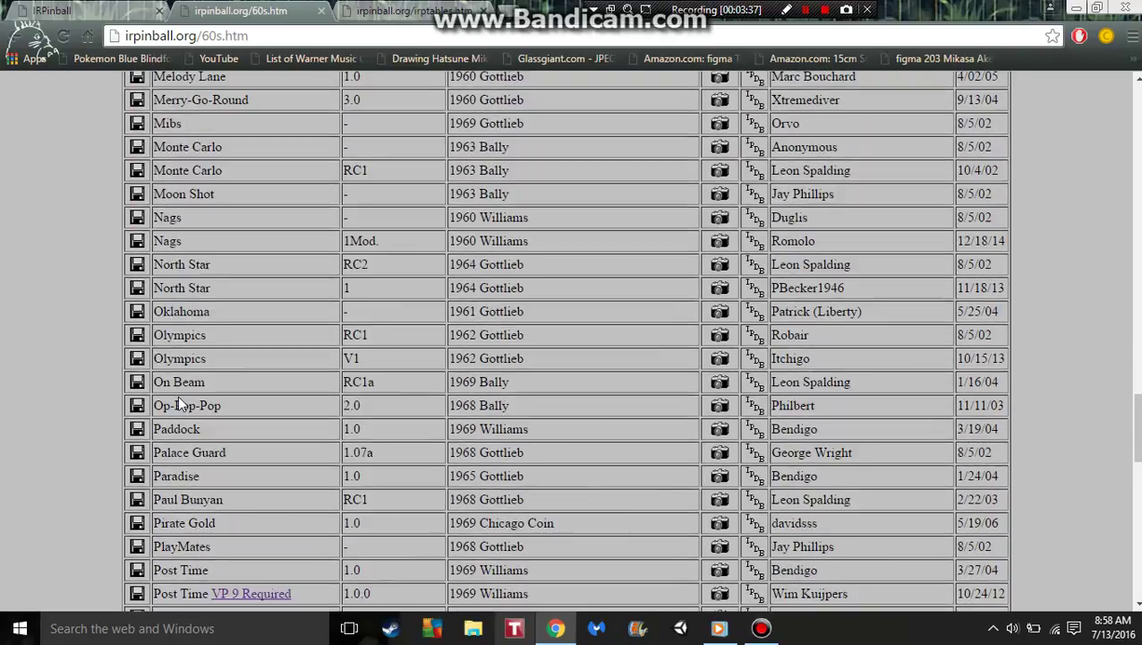
pyautogui.scroll(-4, 185, 442)
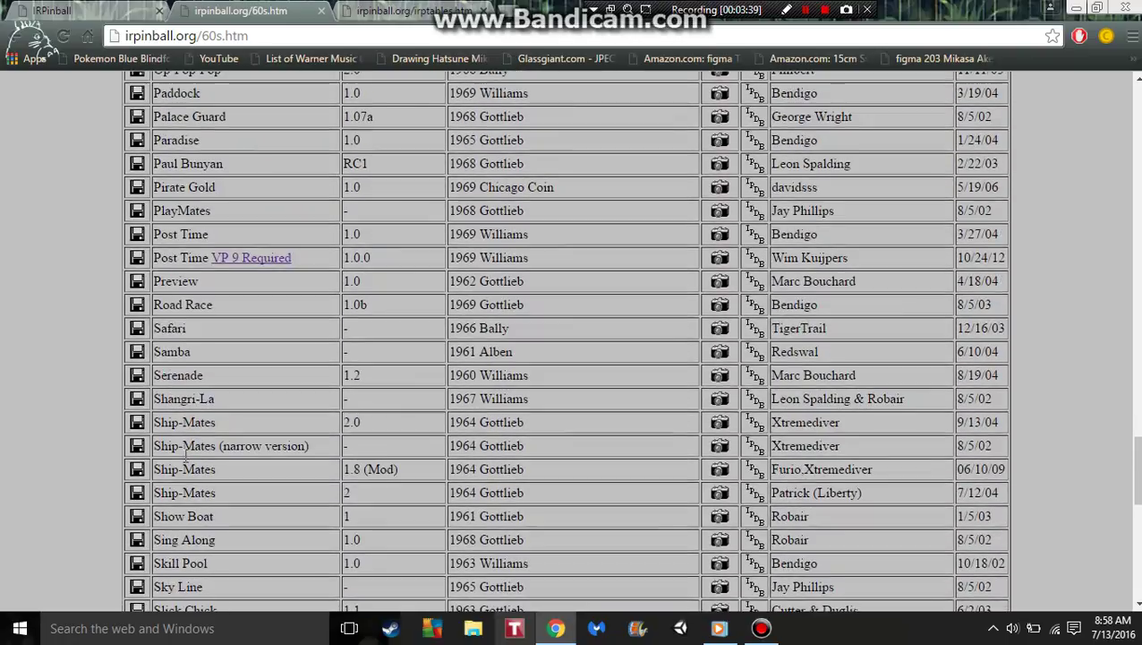
pyautogui.scroll(-4, 156, 462)
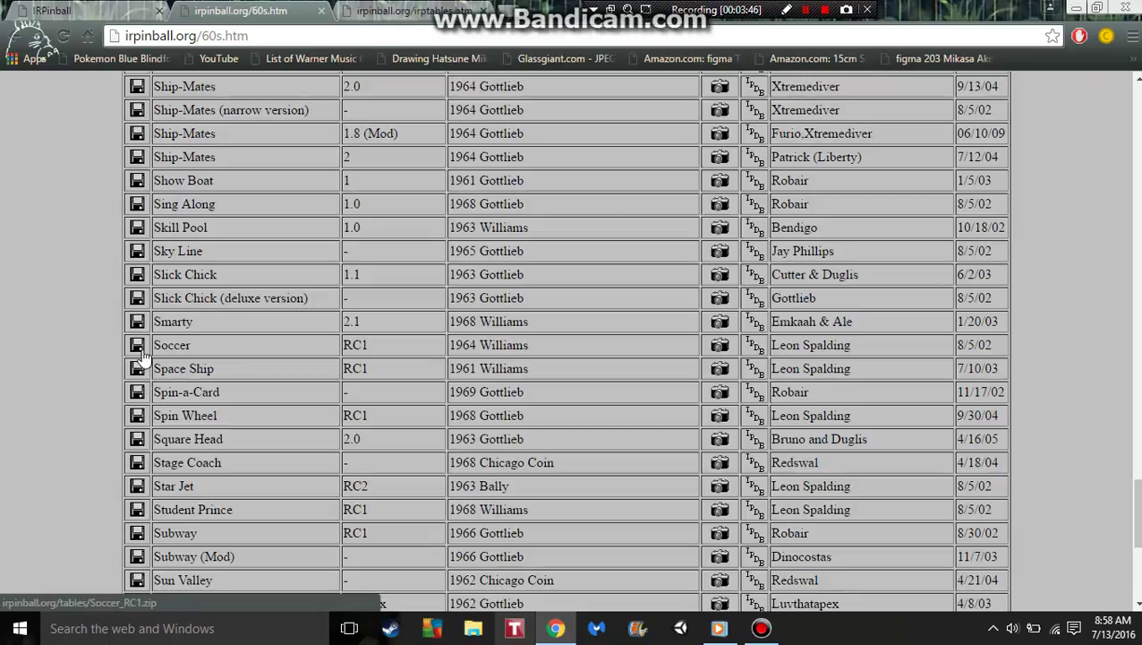
# Download the 1961 Williams table Space Ship, version RC1, from the 1960-1969 list.
pyautogui.click(138, 376)
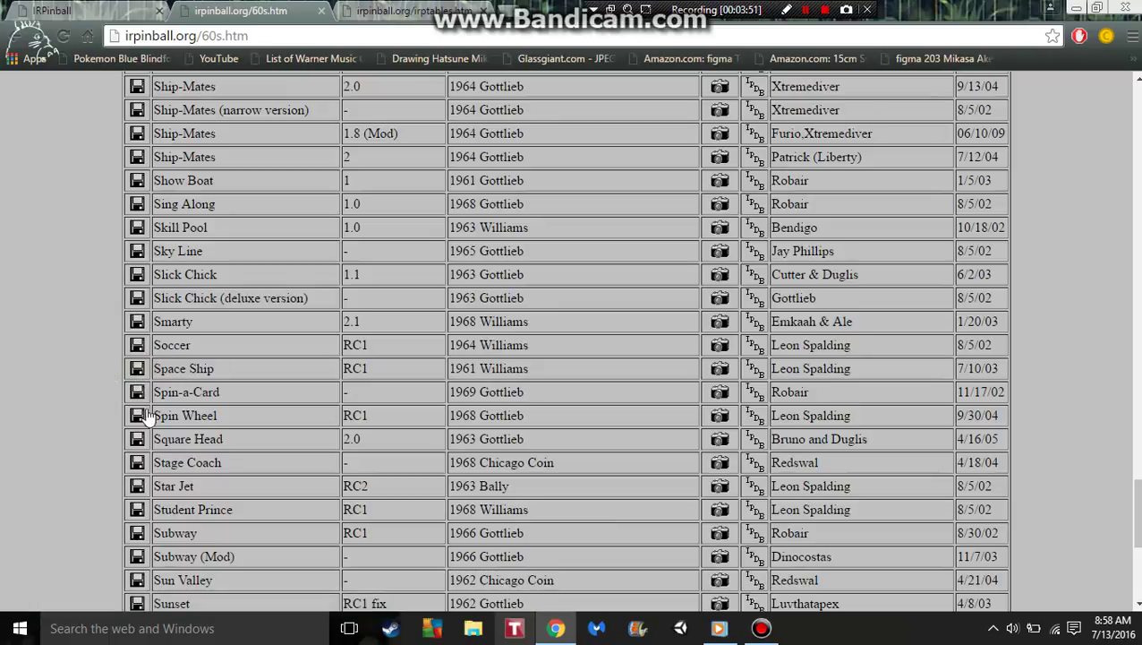
pyautogui.click(139, 391)
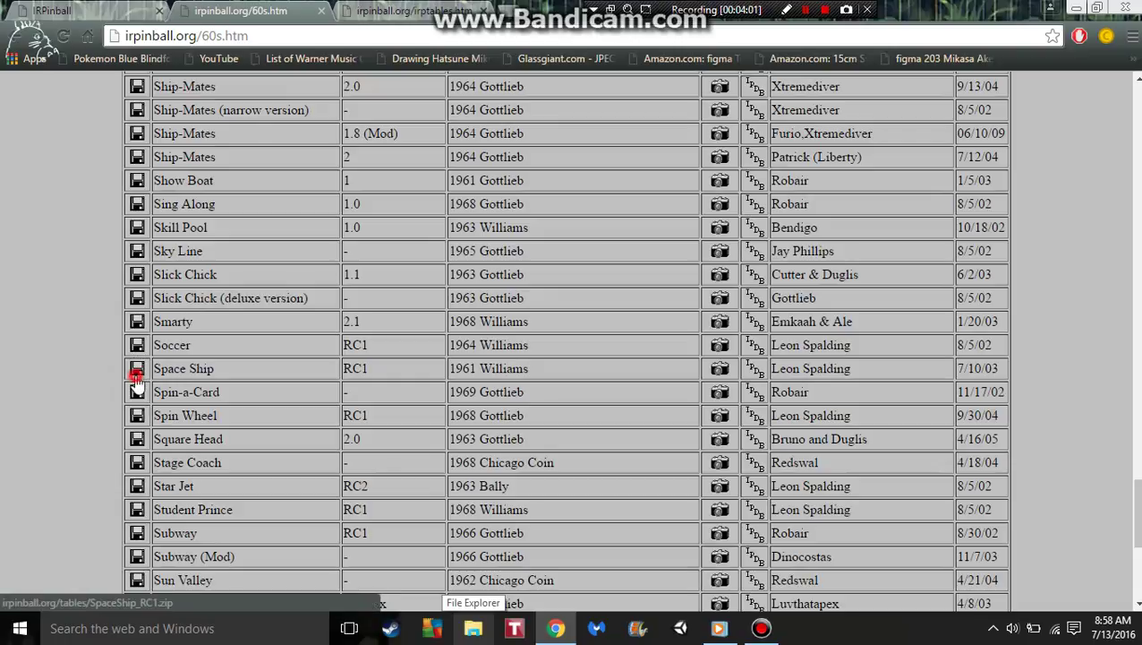
pyautogui.click(136, 374)
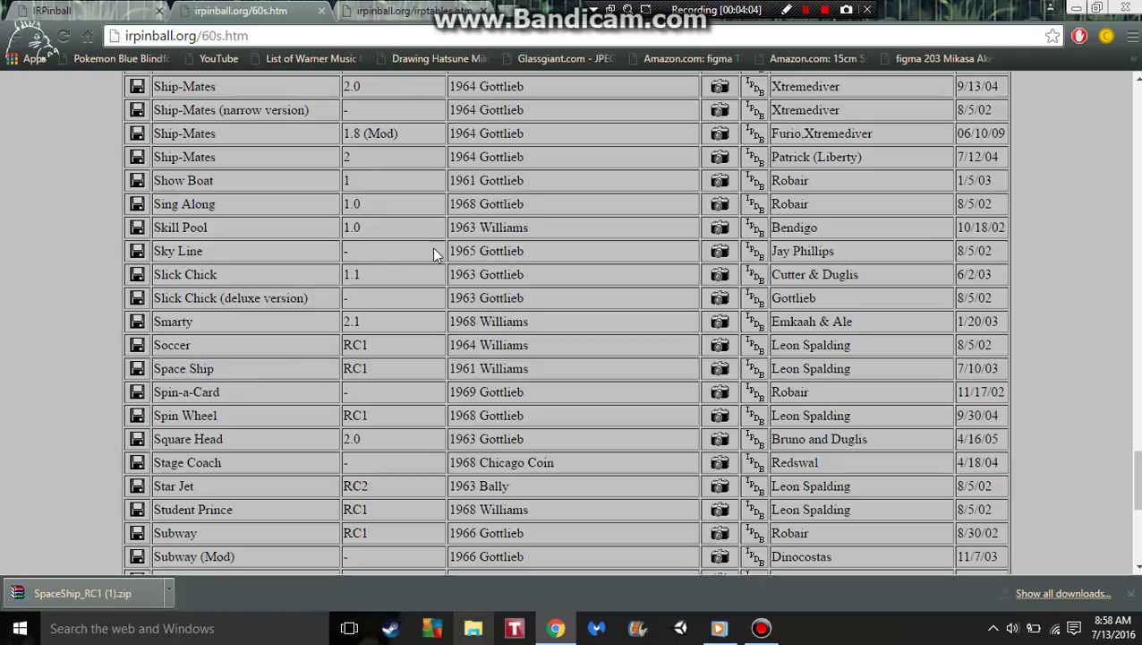
# Reduce the Chrome window so the desktop shows beside it and copy the downloaded SpaceShip_RC1 (1).zip onto the desktop.
pyautogui.click(1077, 10)
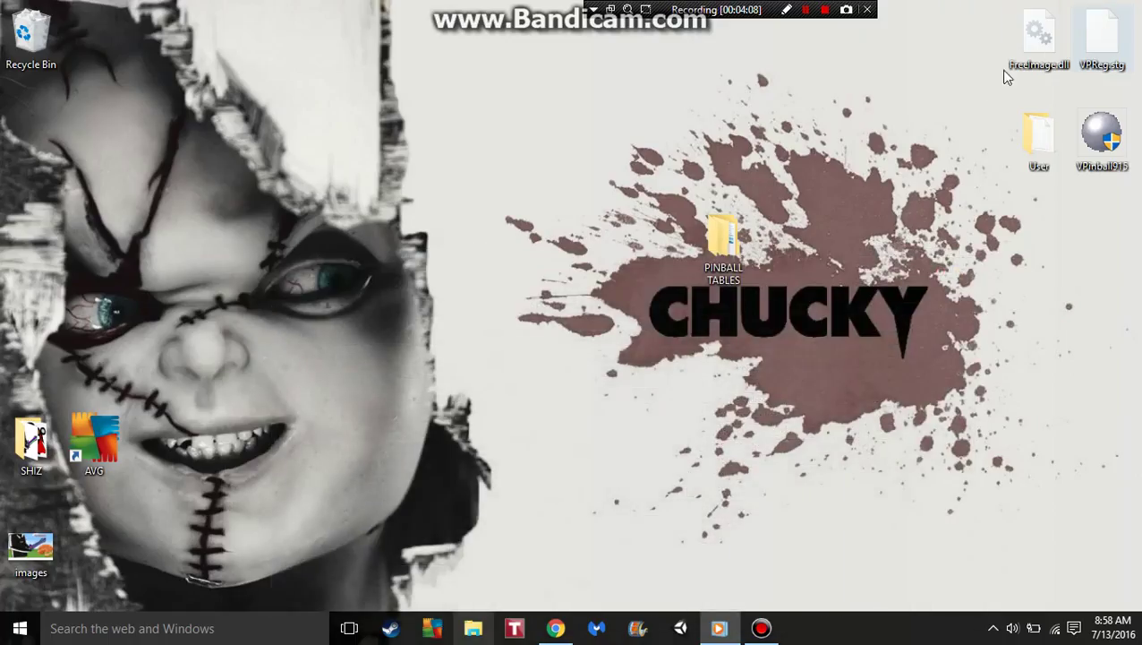
pyautogui.moveTo(555, 628)
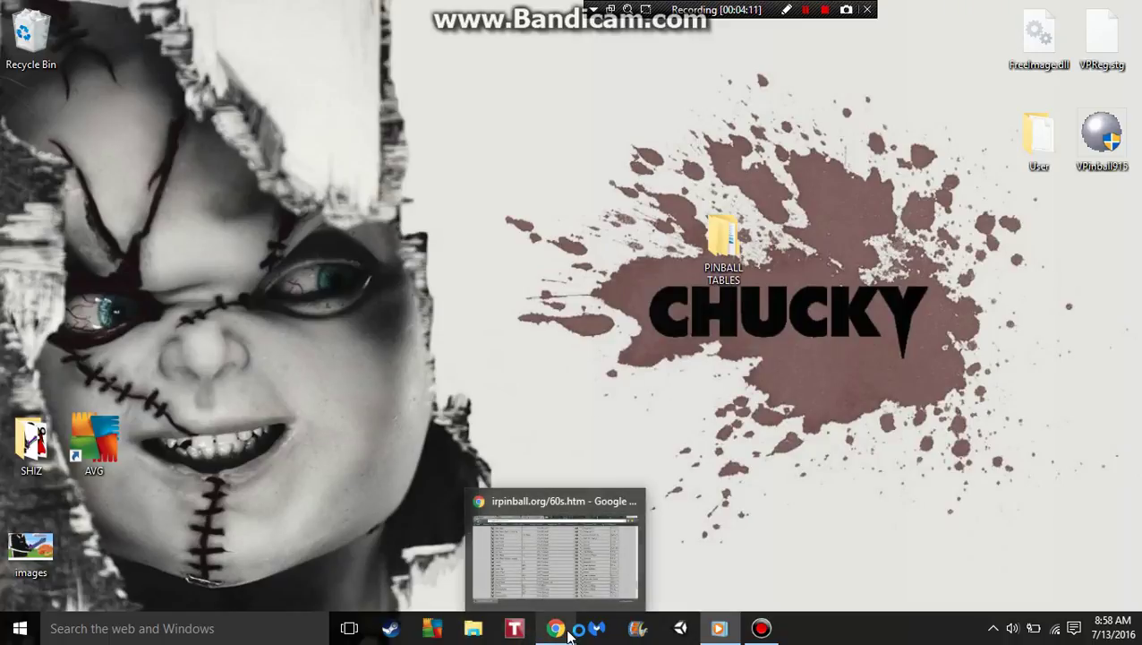
pyautogui.click(545, 550)
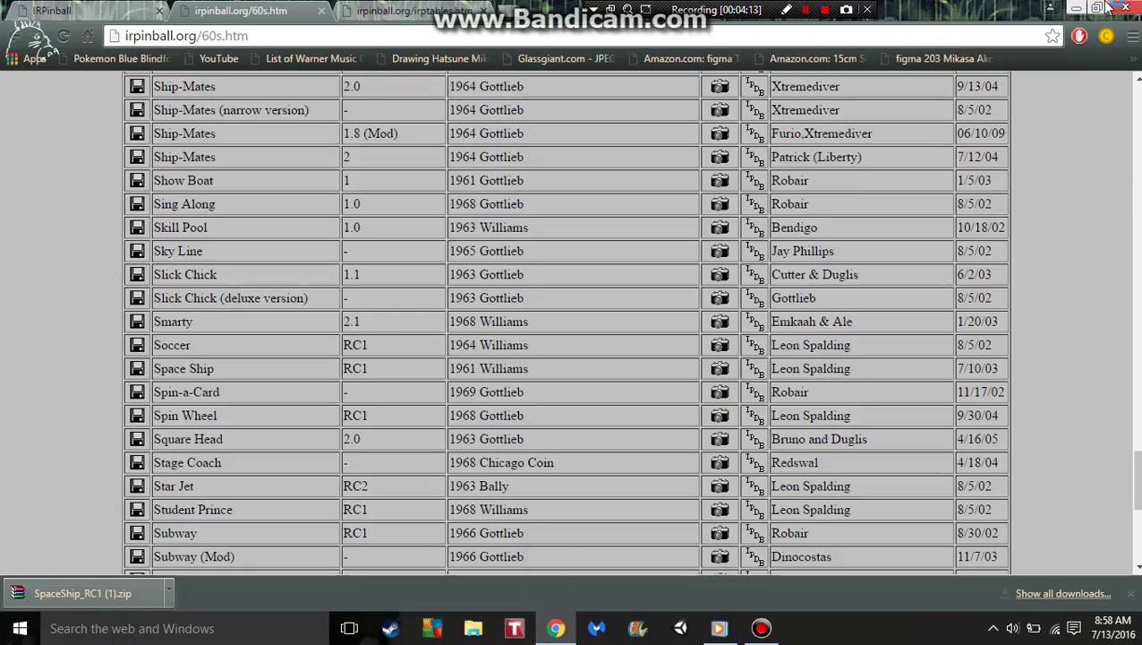
pyautogui.click(1097, 7)
pyautogui.click(136, 510)
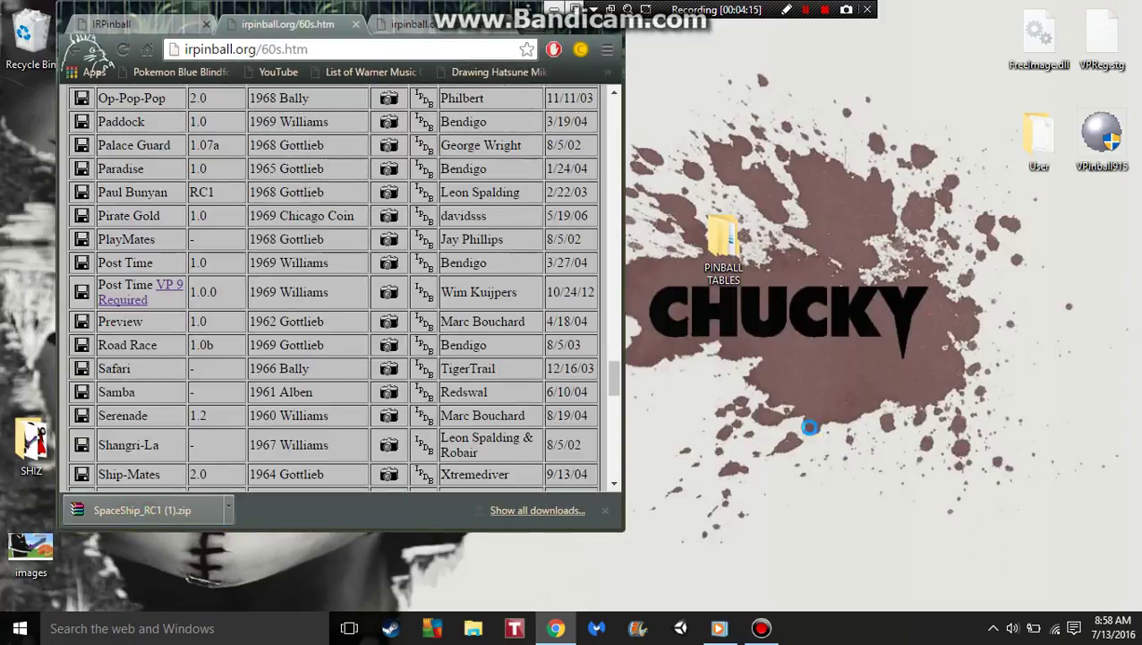
# Close the stray Internet Explorer window and bring the reduced Chrome window back to the front.
pyautogui.click(555, 13)
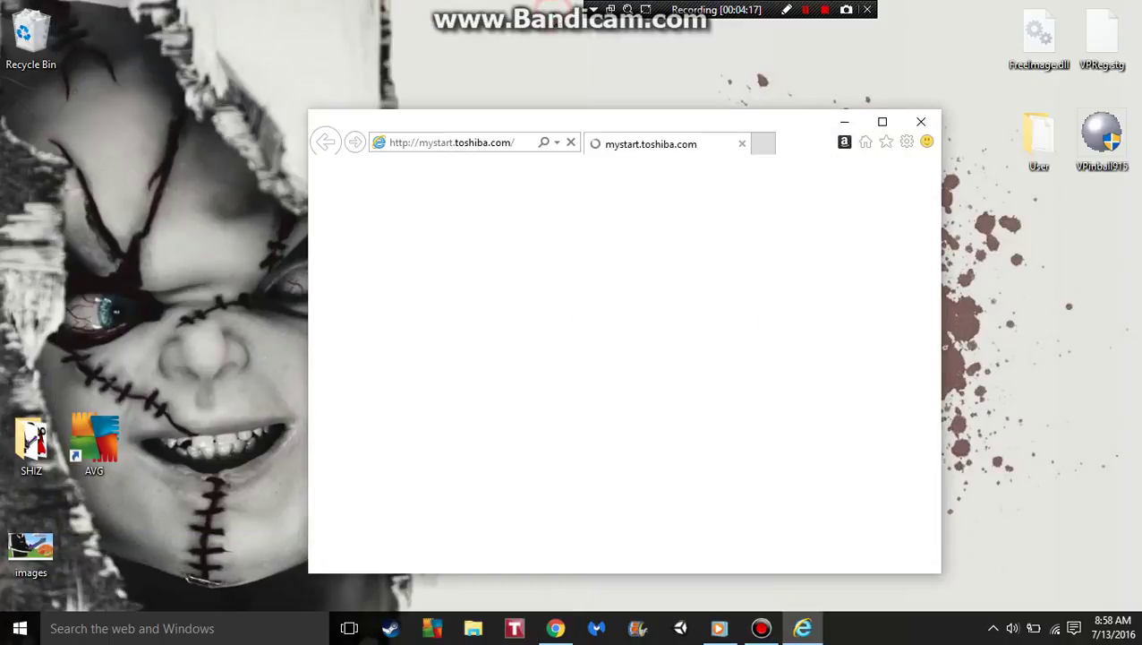
pyautogui.click(922, 121)
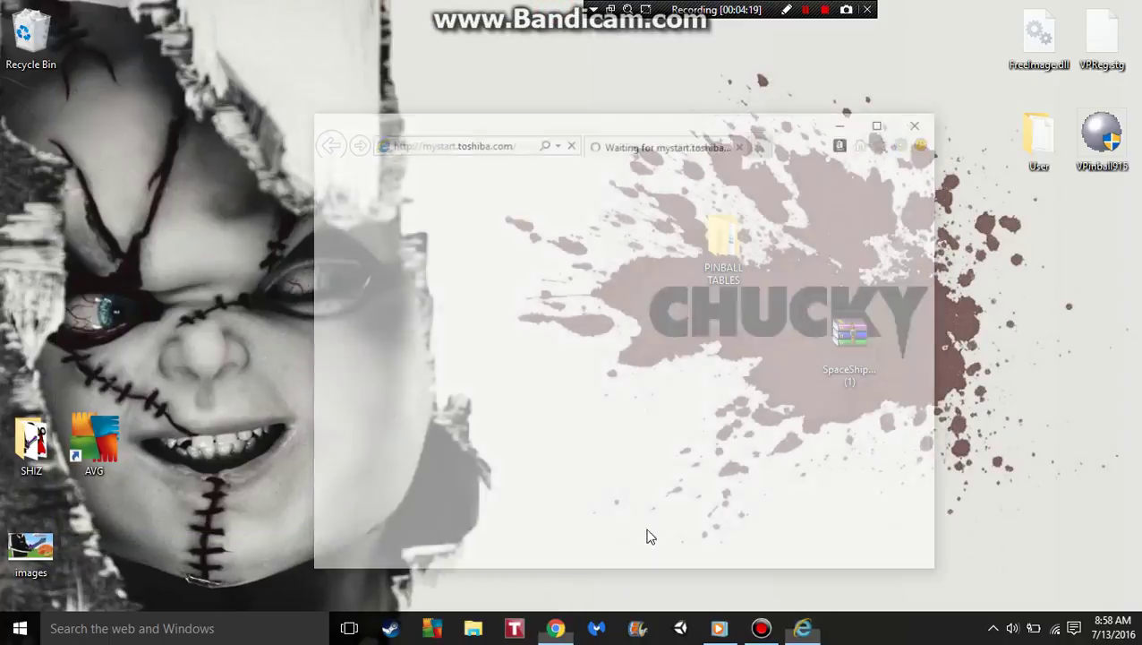
pyautogui.click(556, 627)
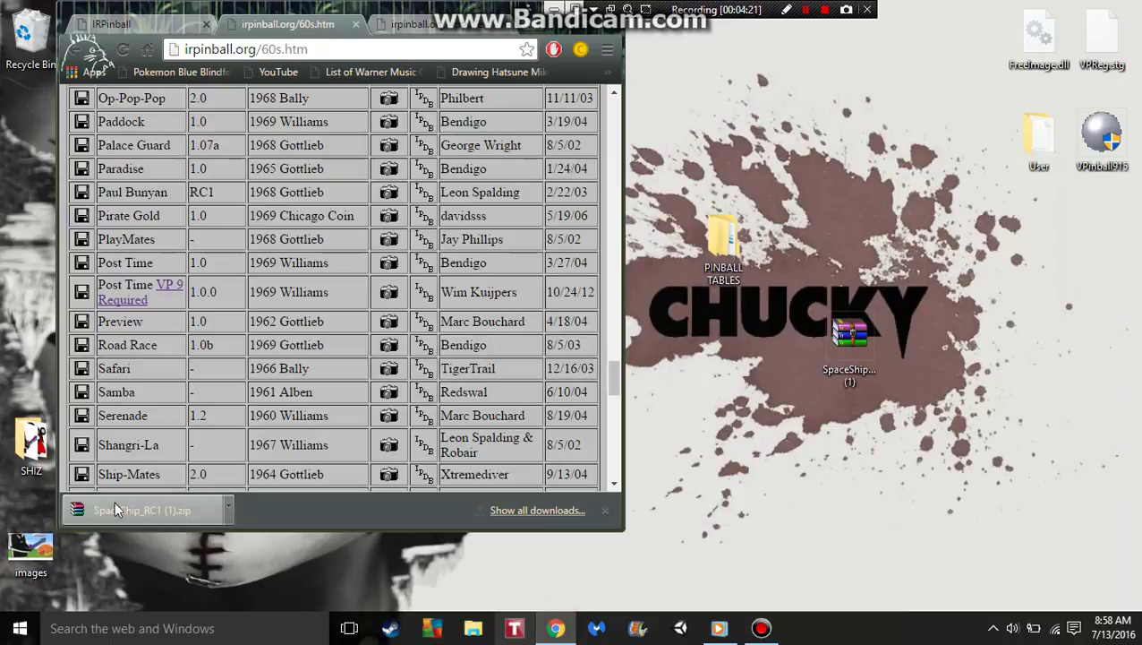
# Copy SpaceShip_RC1 (1).zip from Chrome to the desktop again, replacing the existing file, and clear the Chrome window away.
pyautogui.moveTo(135, 511); pyautogui.dragTo(825, 433)
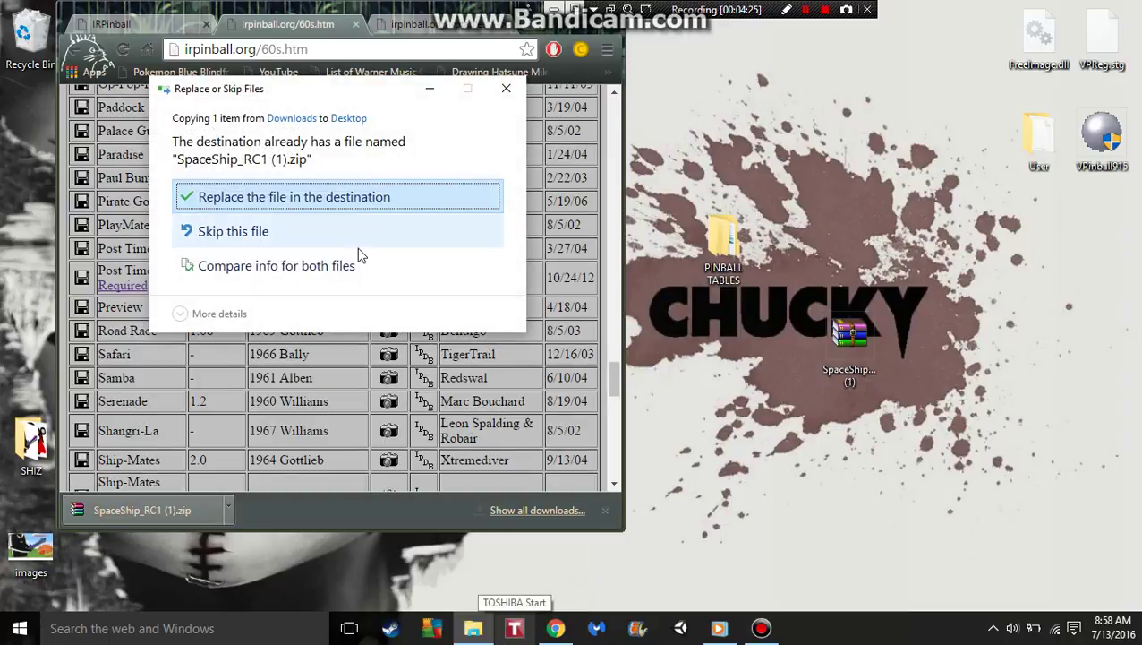
pyautogui.click(255, 196)
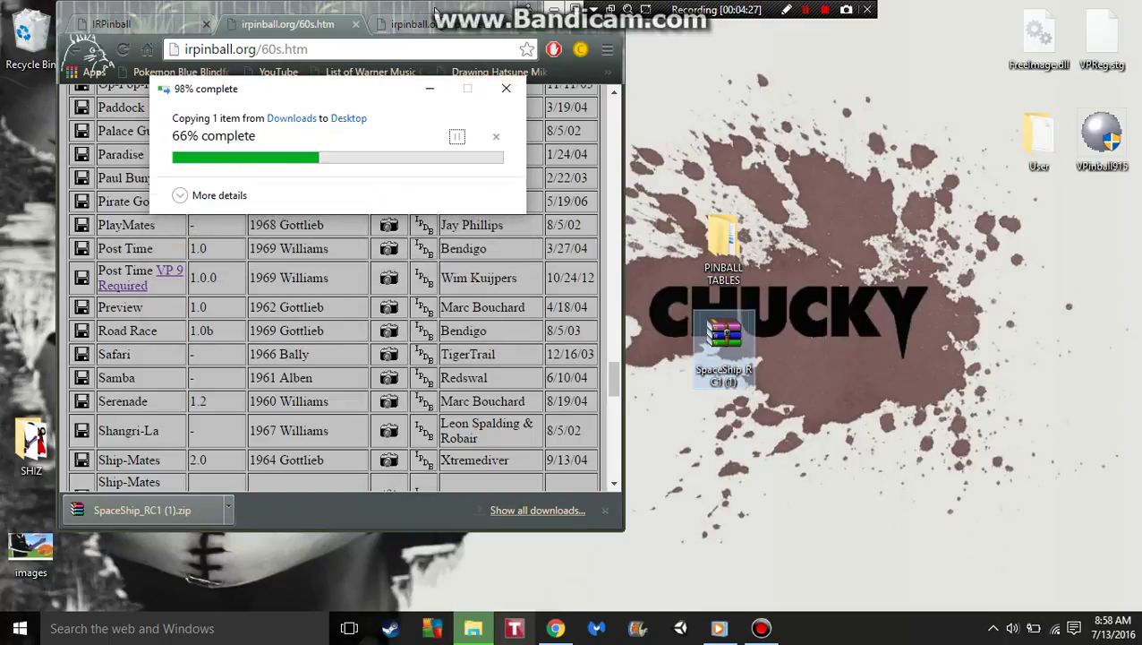
pyautogui.moveTo(417, 12); pyautogui.dragTo(396, 86)
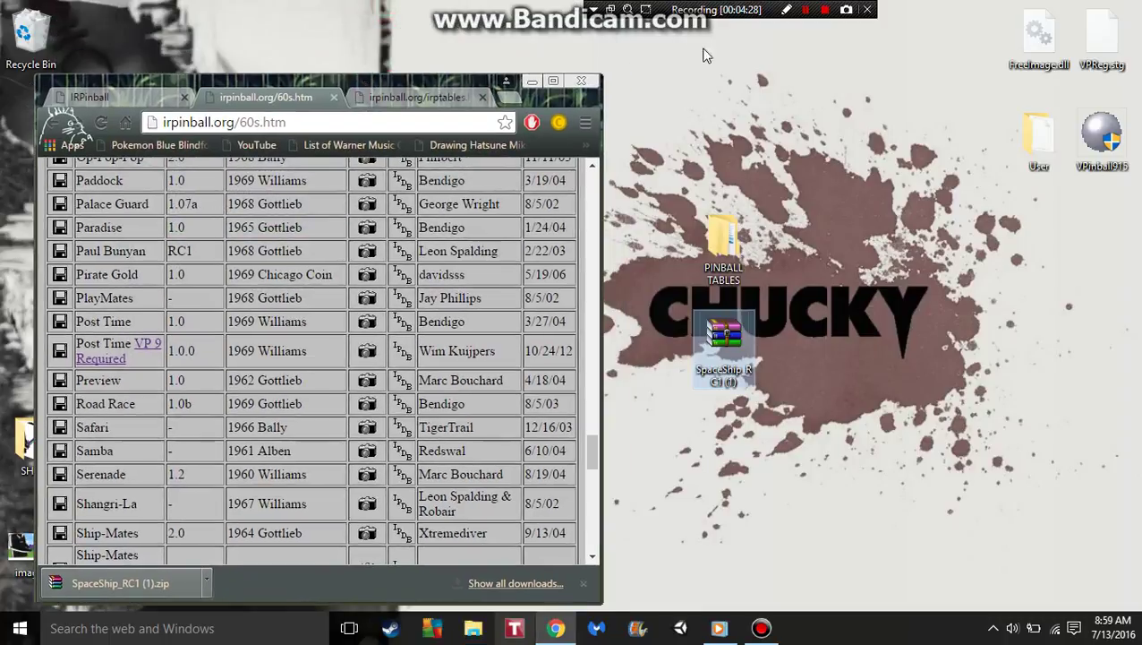
pyautogui.click(581, 83)
# Move the SpaceShip_RC1 (1) archive away from the PINBALL TABLES folder and extract its contents directly onto the desktop.
pyautogui.moveTo(722, 336); pyautogui.dragTo(535, 331)
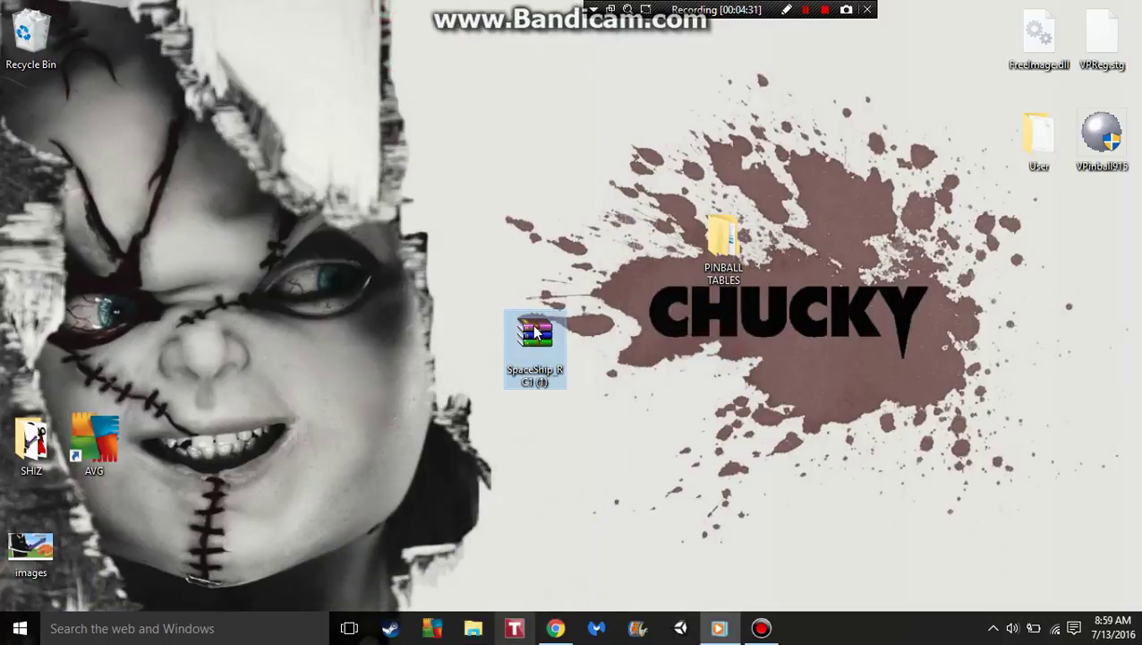
pyautogui.doubleClick(534, 331)
pyautogui.rightClick(539, 345)
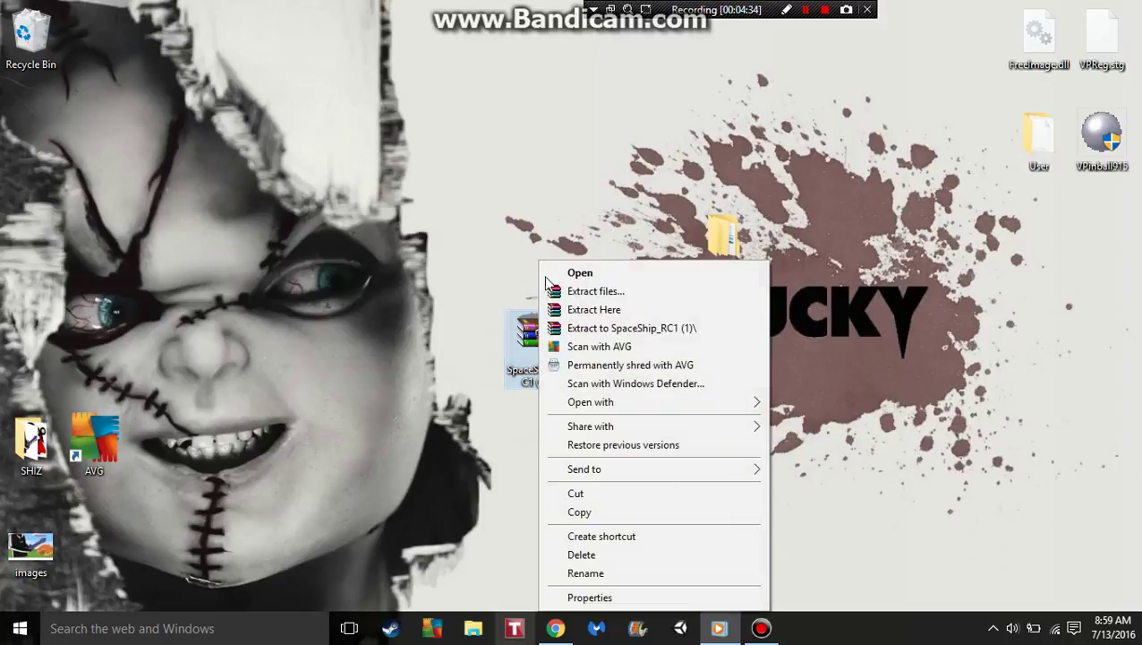
pyautogui.click(654, 309)
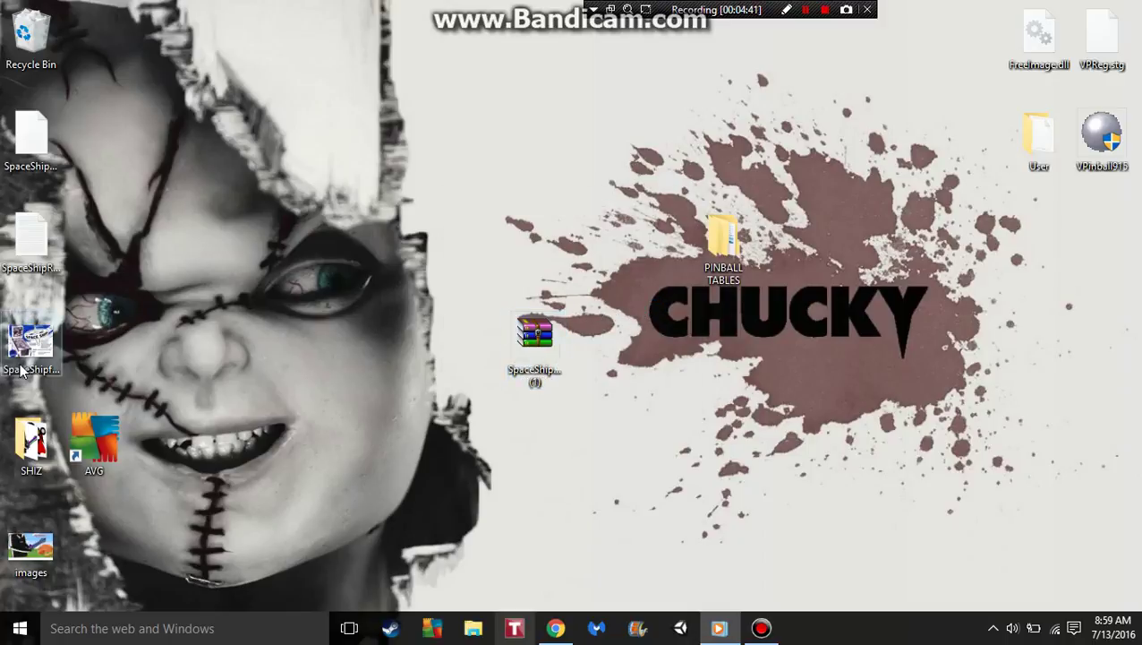
# View the extracted SpaceShipflyer1961 image in Photos, dismissing the account sign-in request, and close the viewer.
pyautogui.click(27, 353)
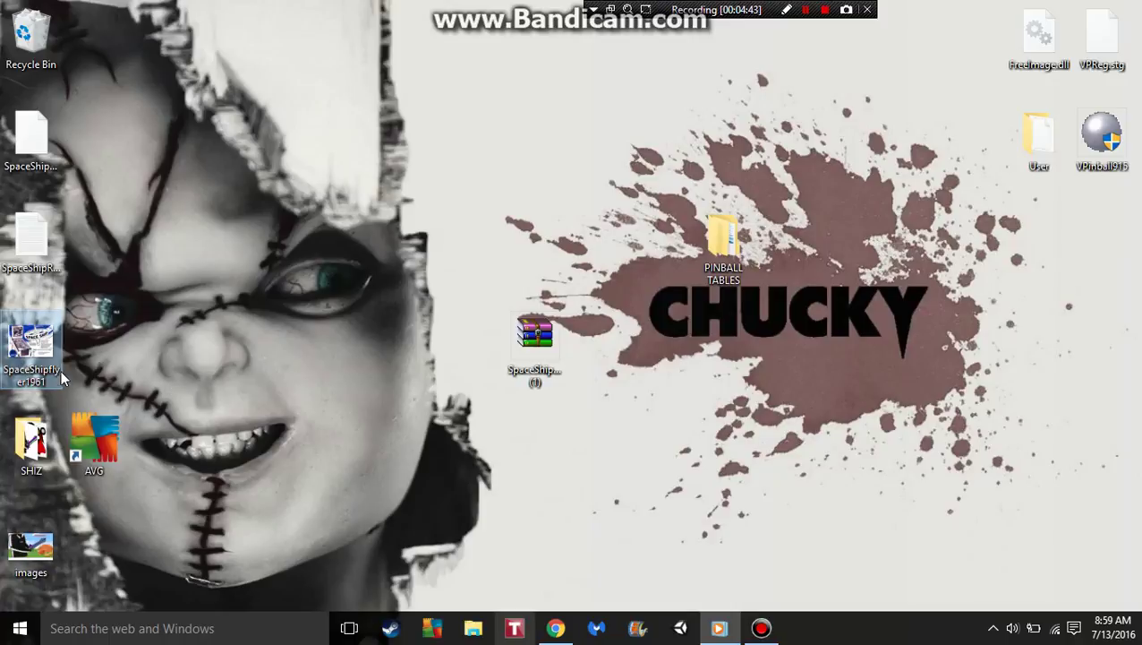
pyautogui.rightClick(49, 351)
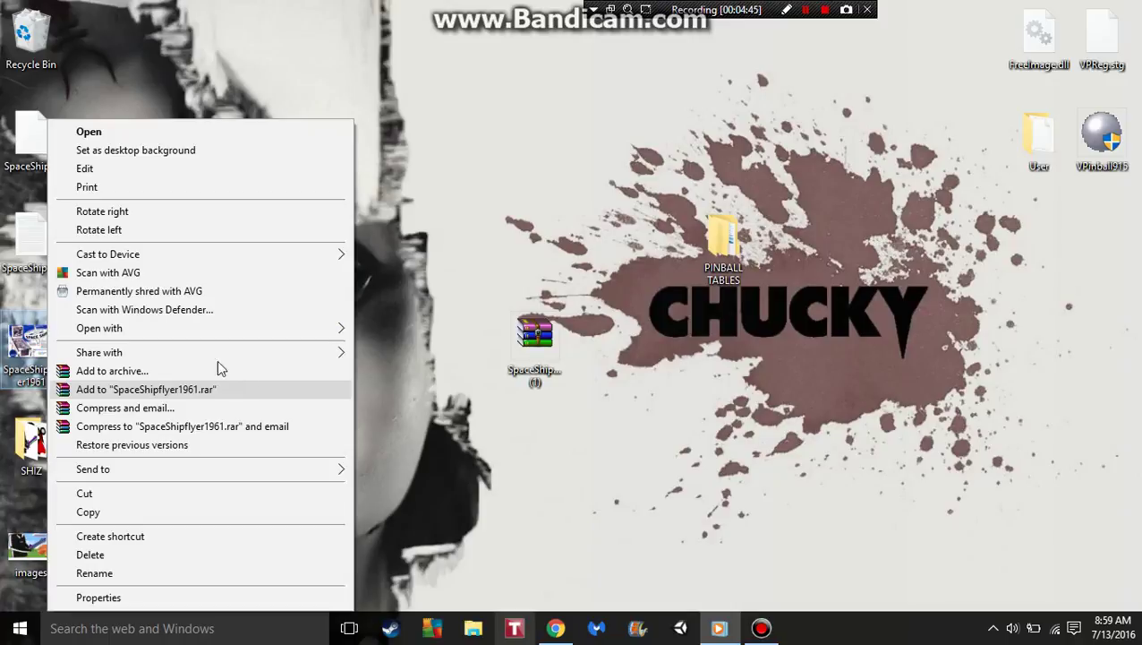
pyautogui.click(206, 331)
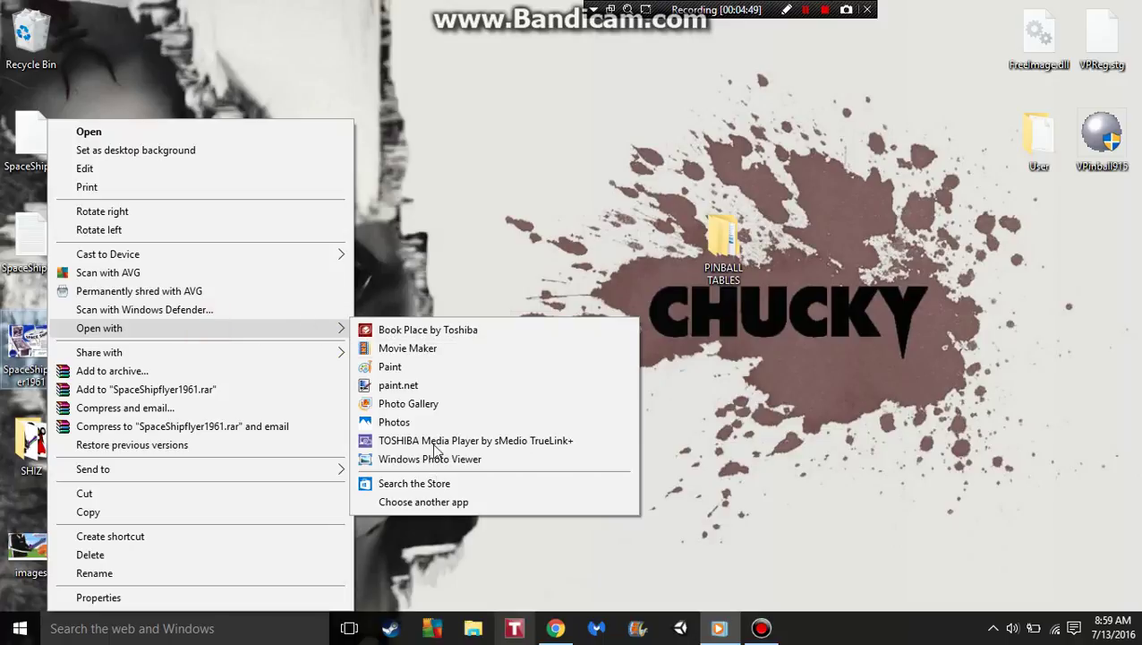
pyautogui.click(424, 422)
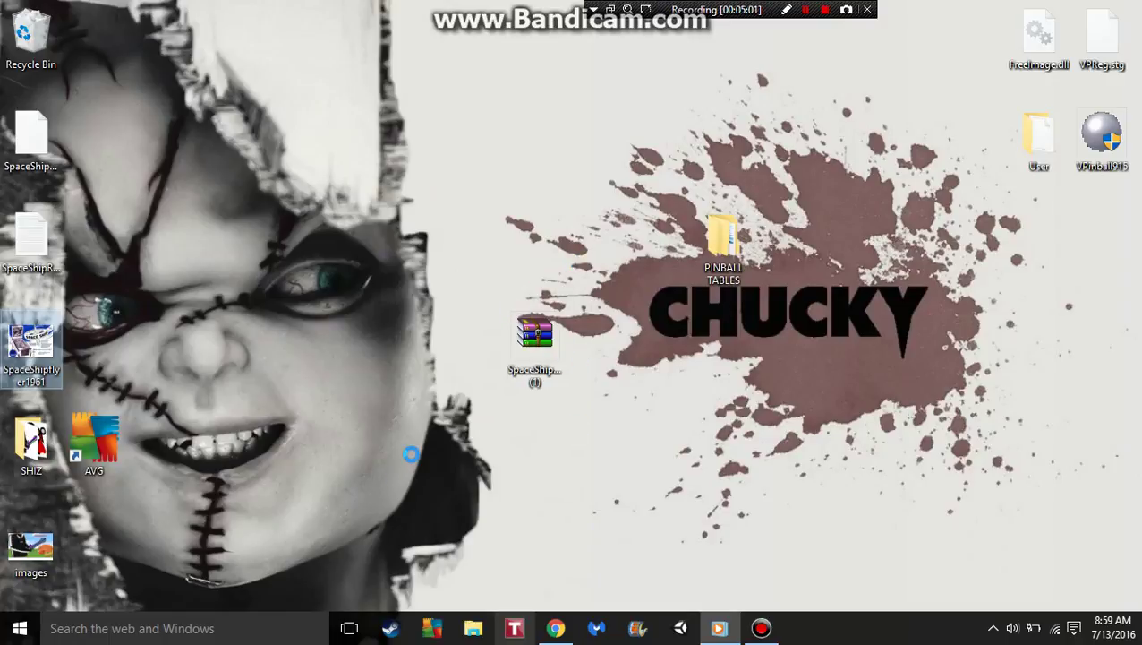
pyautogui.rightClick(411, 452)
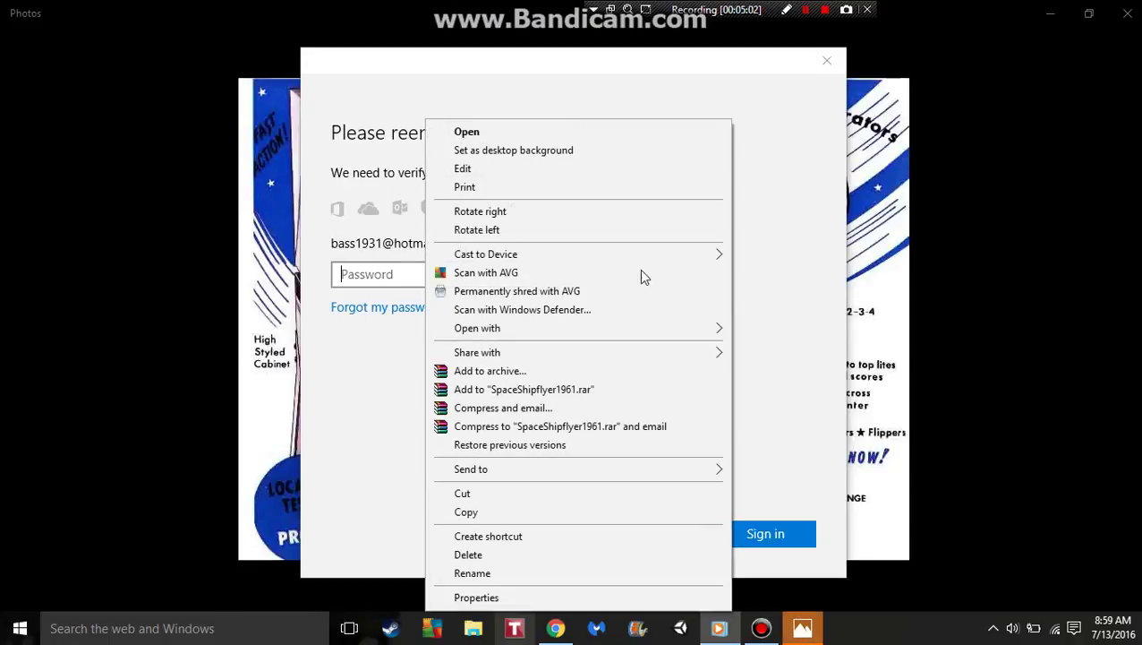
pyautogui.click(826, 61)
pyautogui.click(825, 61)
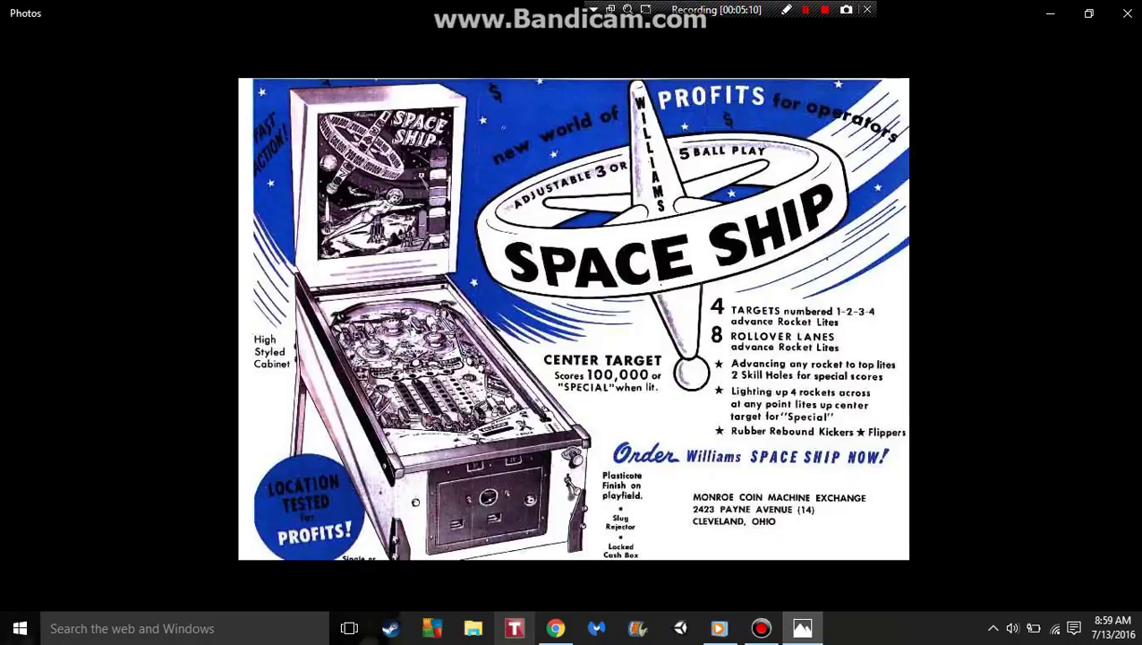
pyautogui.hotkey('alt', 'F4')
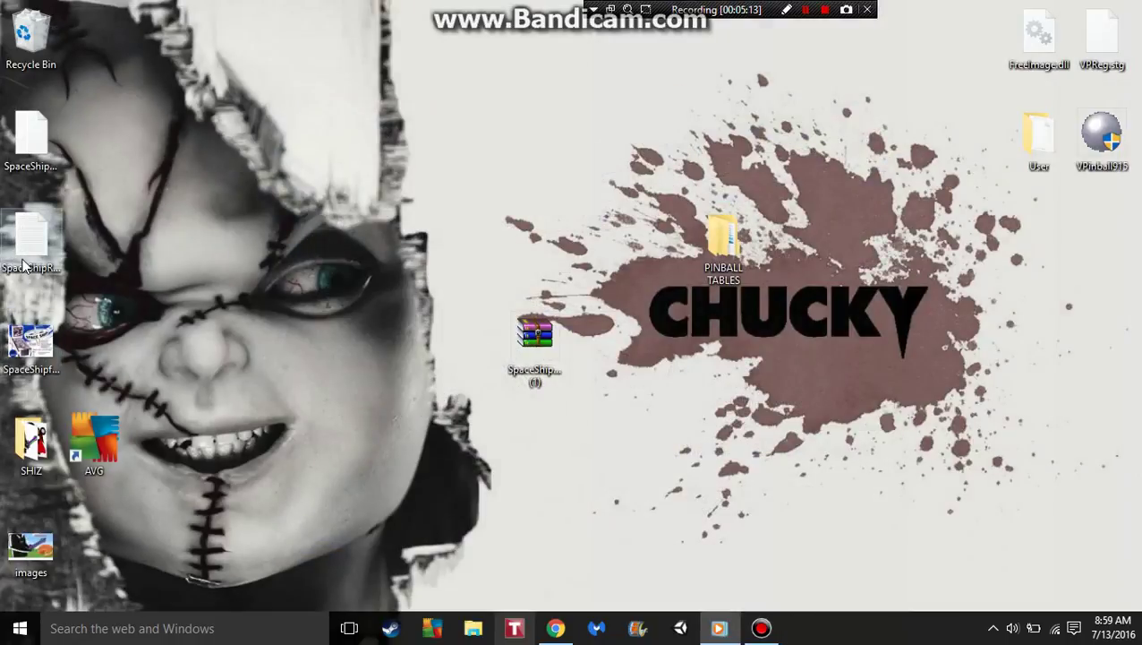
pyautogui.rightClick(24, 167)
pyautogui.click(229, 92)
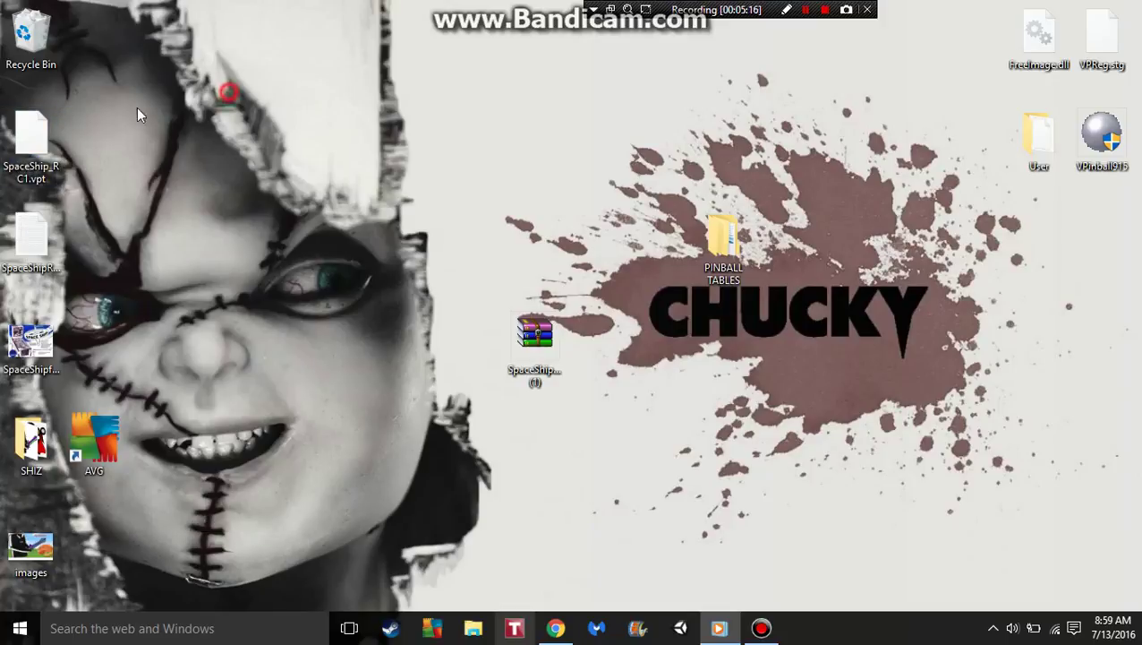
pyautogui.rightClick(39, 186)
pyautogui.click(257, 91)
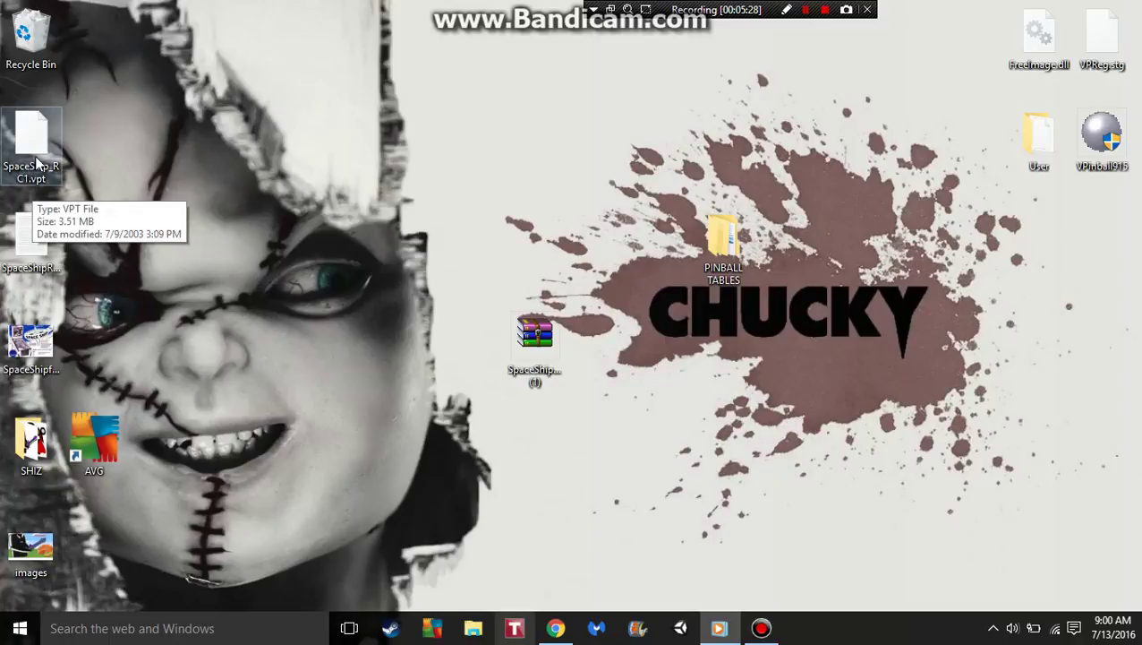
pyautogui.moveTo(36, 161); pyautogui.dragTo(171, 120)
pyautogui.click(133, 127)
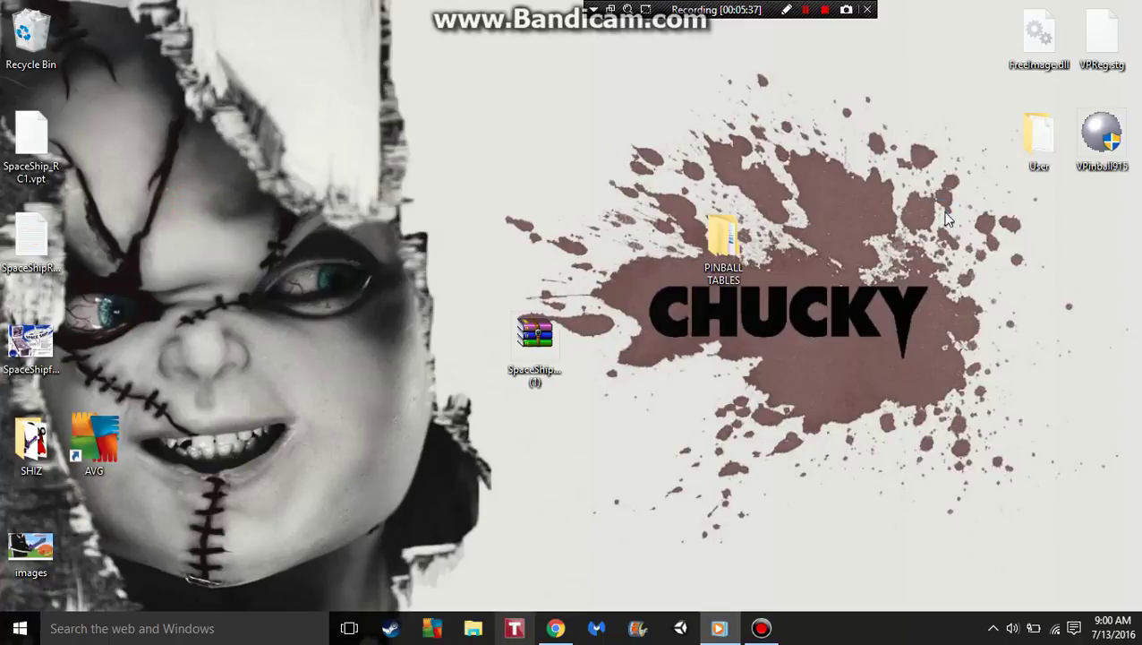
# Launch Visual Pinball 9.1.5 from the VPinball915 file on the desktop.
pyautogui.rightClick(76, 188)
pyautogui.click(461, 102)
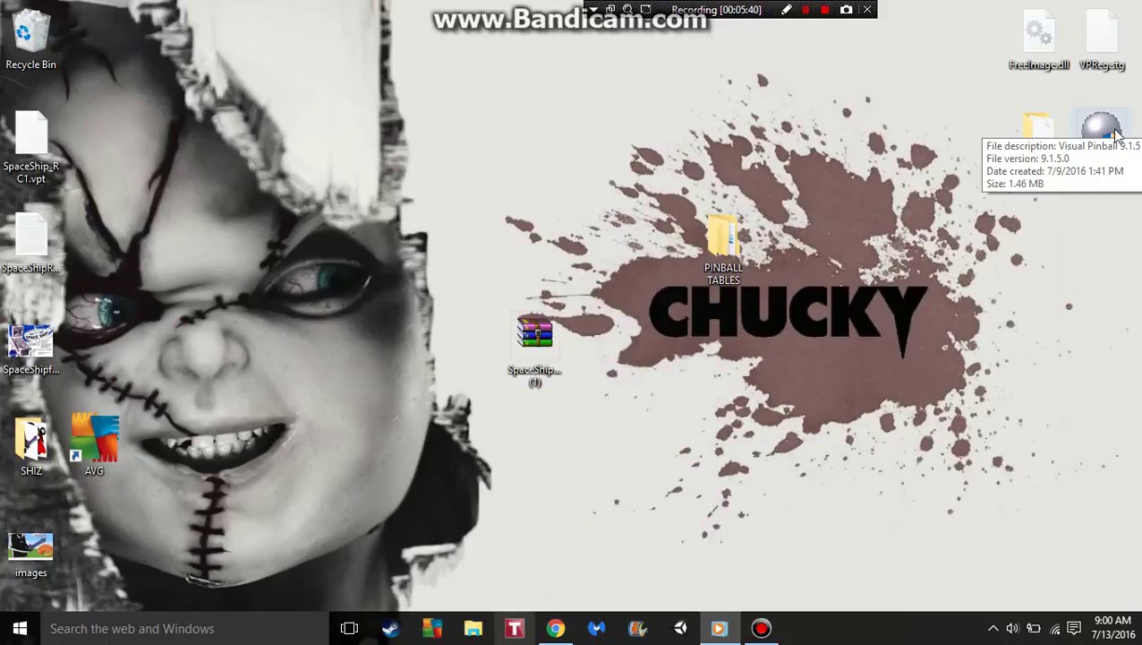
pyautogui.click(666, 124)
pyautogui.doubleClick(1103, 134)
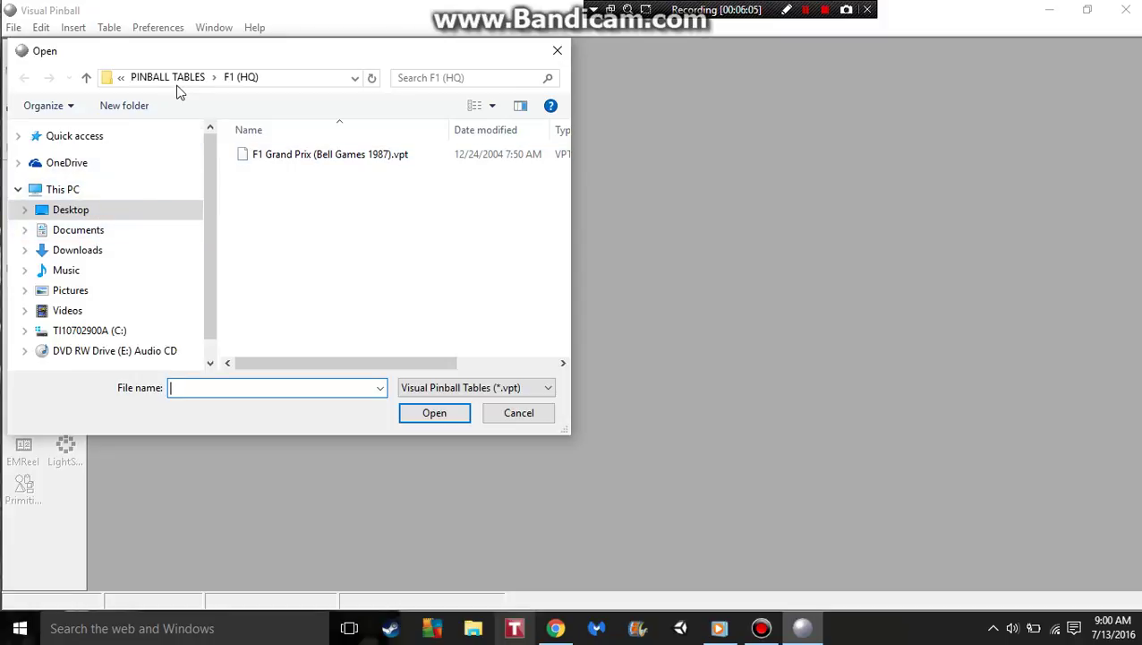
# Browse from the F1 (HQ) folder to the Desktop and open the SpaceShip_RC1.vpt table.
pyautogui.click(81, 229)
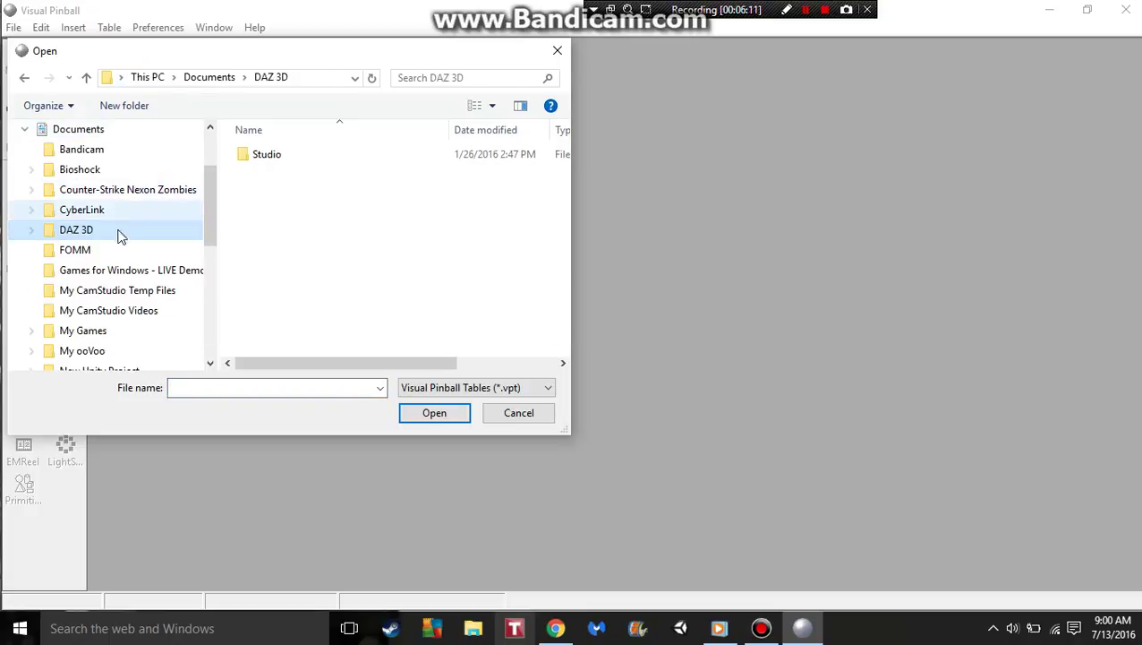
pyautogui.scroll(2, 120, 244)
pyautogui.click(102, 155)
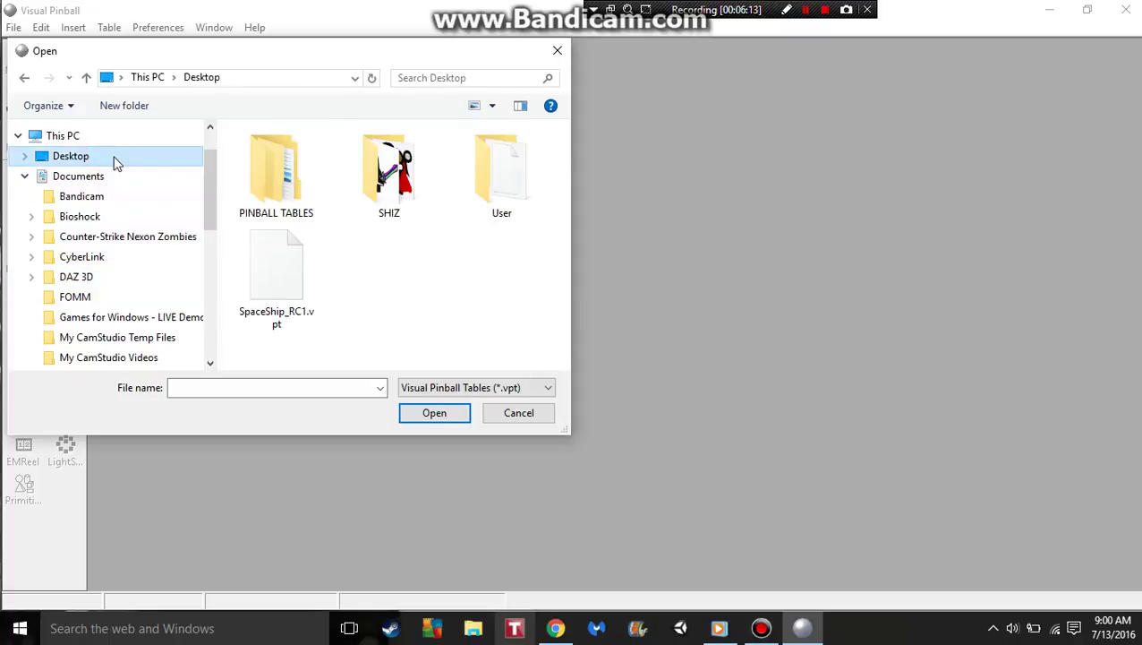
pyautogui.click(273, 310)
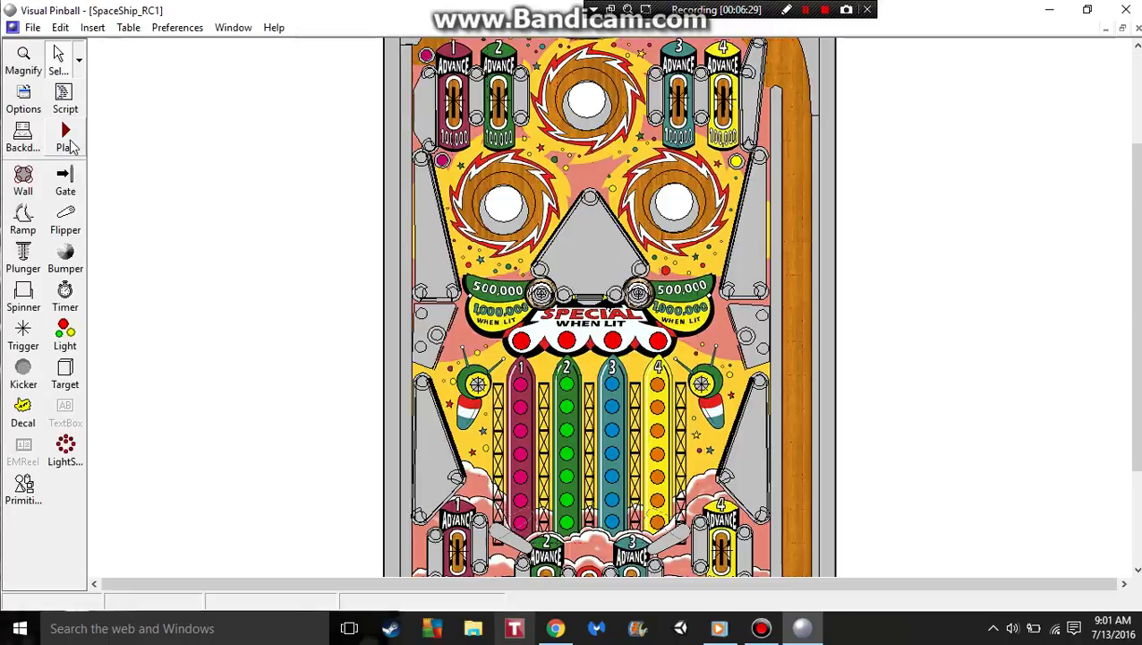
# Run the Space Ship table with the system volume raised and start a game.
pyautogui.click(70, 144)
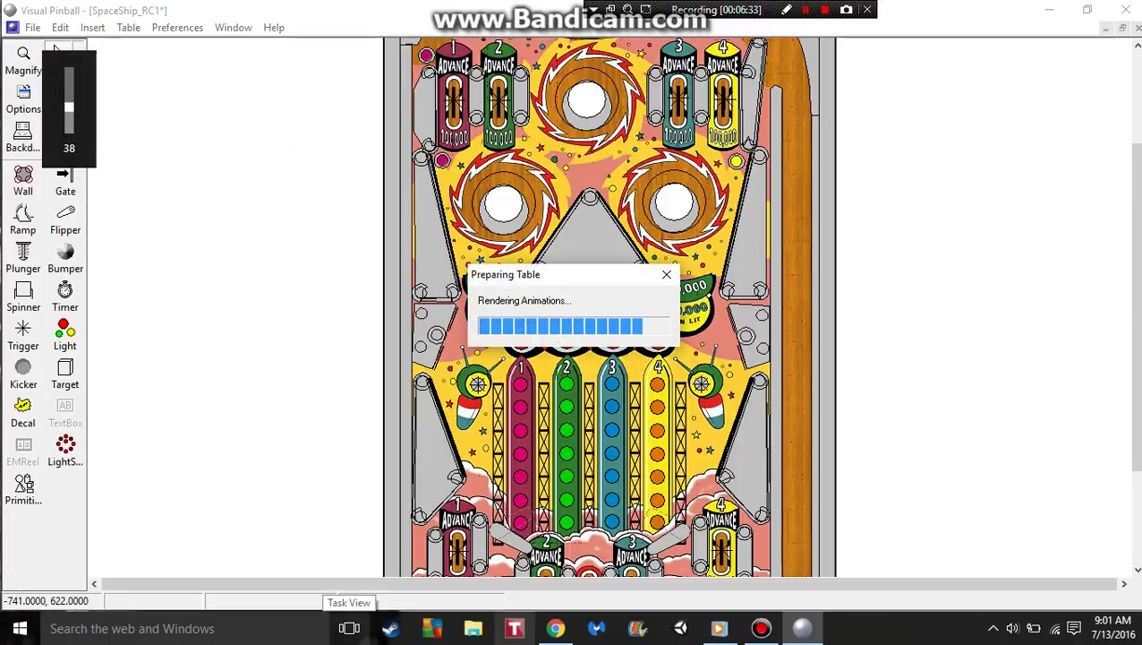
pyautogui.press('XF86AudioRaiseVolume')
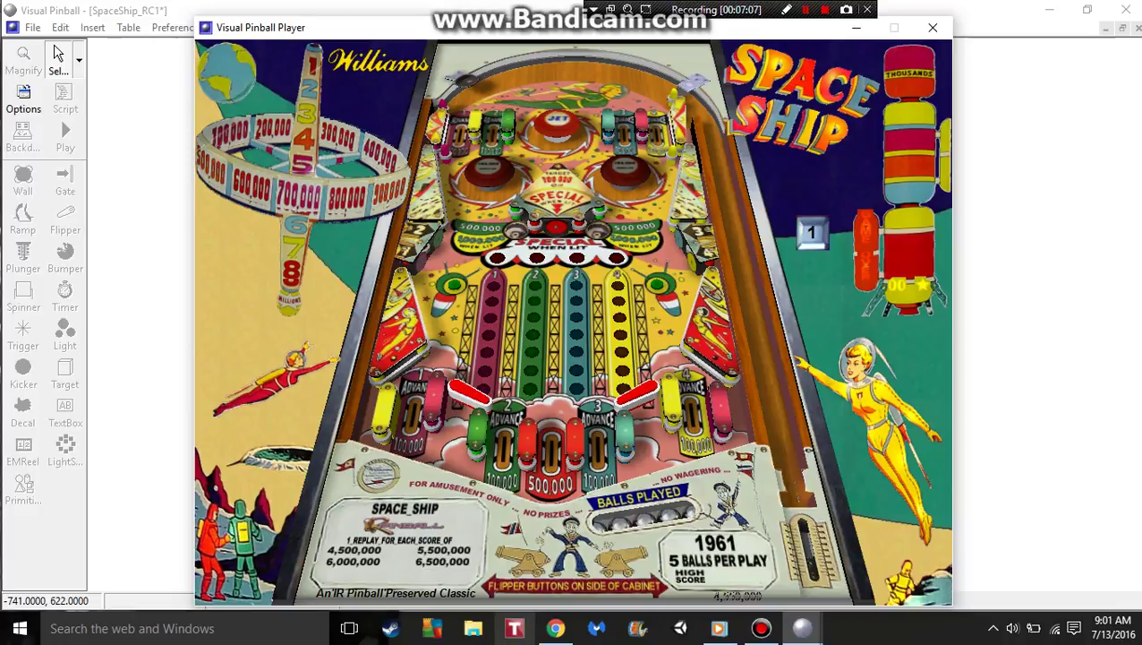
pyautogui.press('1')
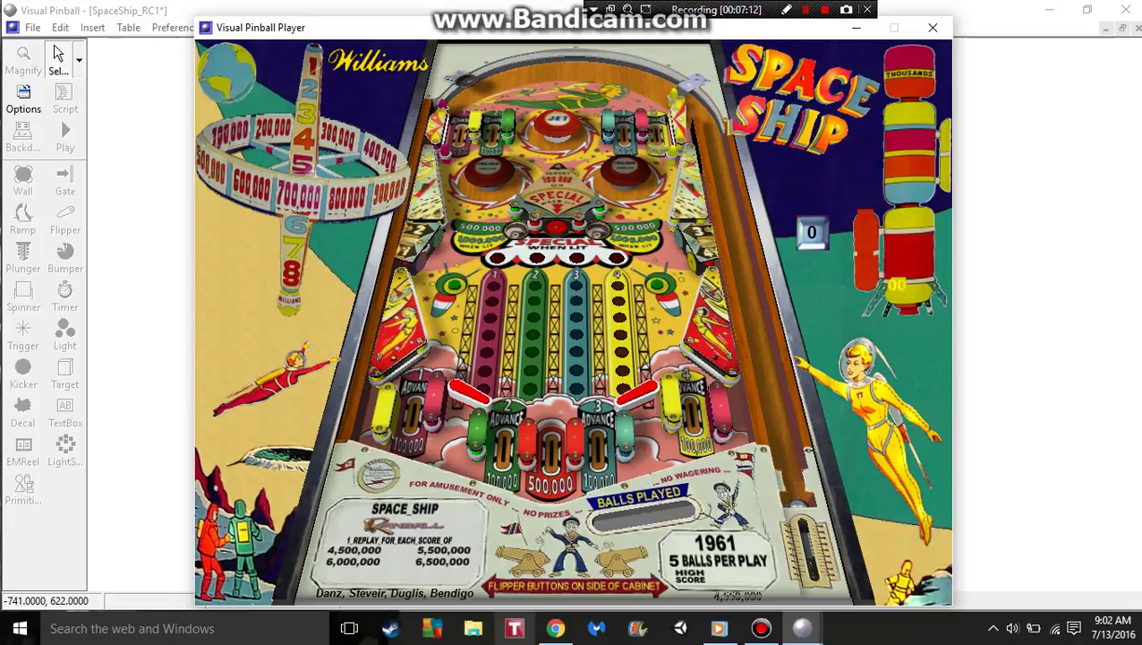
# Launch the ball and play it with the flippers, closing the table player and Visual Pinball at the end.
pyautogui.press('Return')
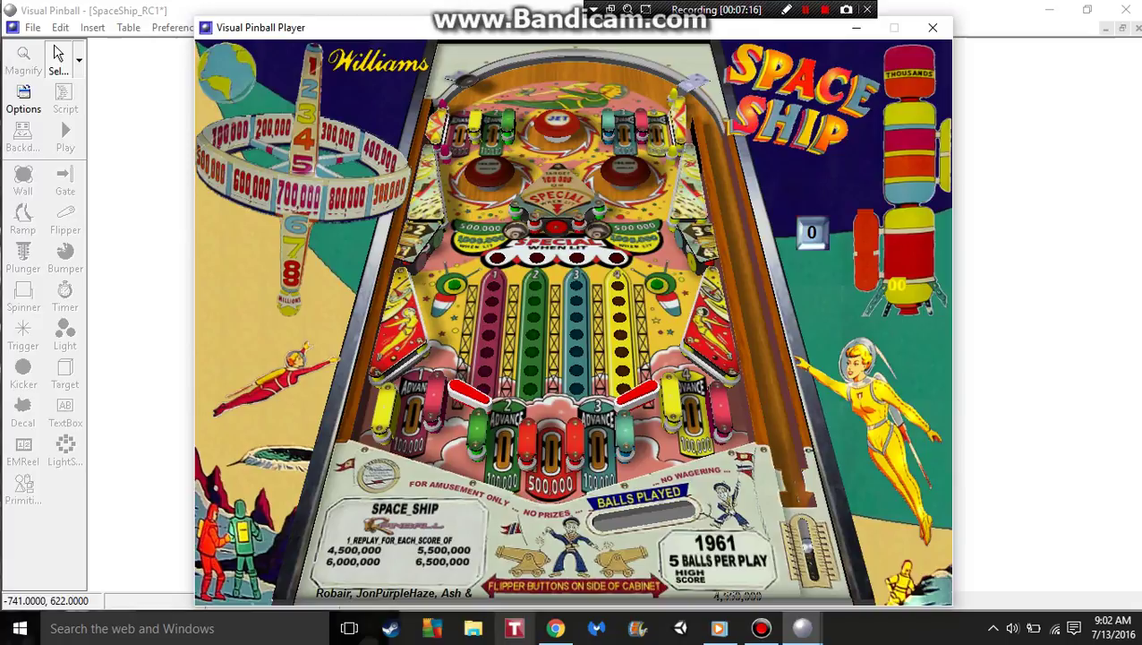
pyautogui.press('Shift_R')
pyautogui.press('Shift_L')
pyautogui.press('Shift_R')
pyautogui.press('Shift_L')
pyautogui.press('Shift_R')
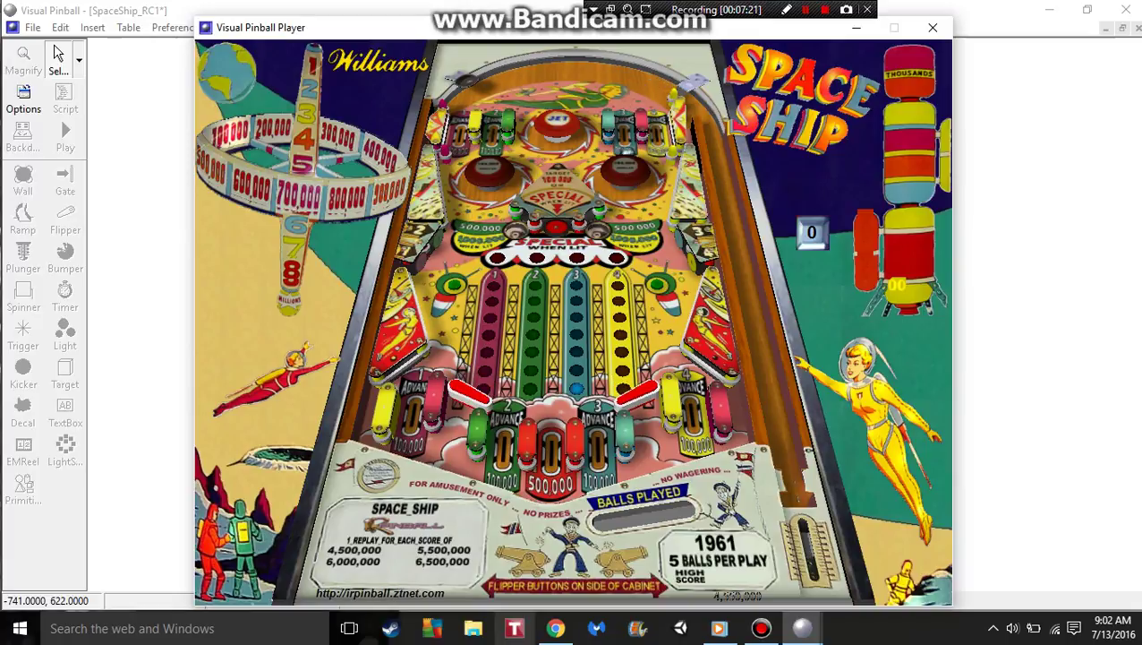
pyautogui.press('Shift_L')
pyautogui.press('Shift_R')
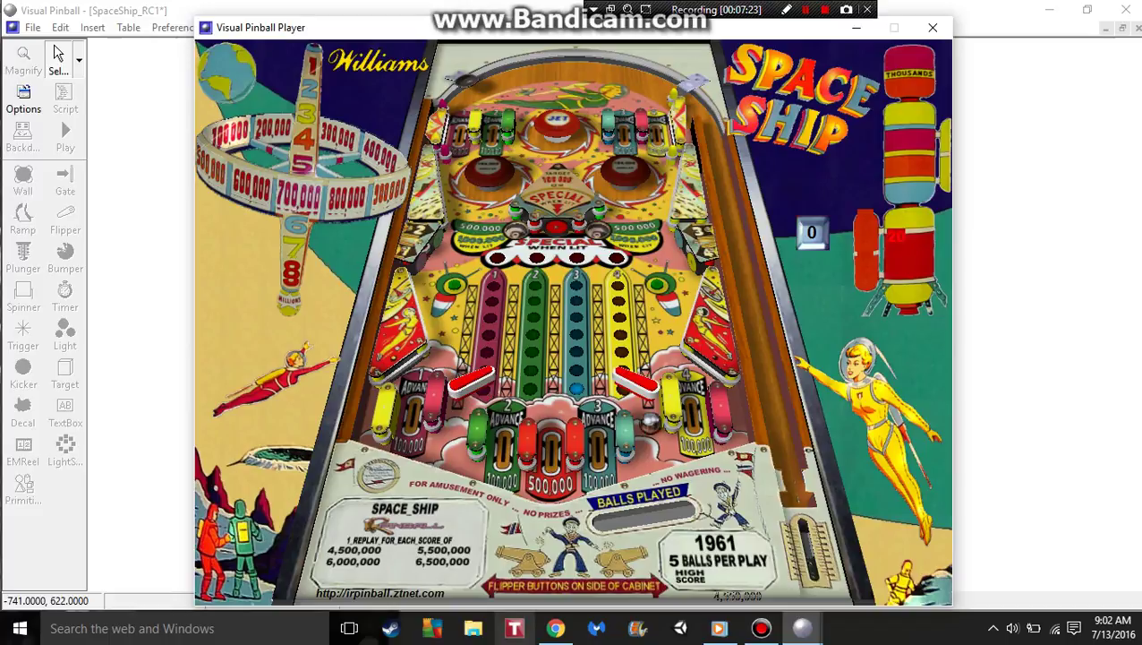
pyautogui.press('Shift_R')
pyautogui.press('Shift_L')
pyautogui.press('Shift_R')
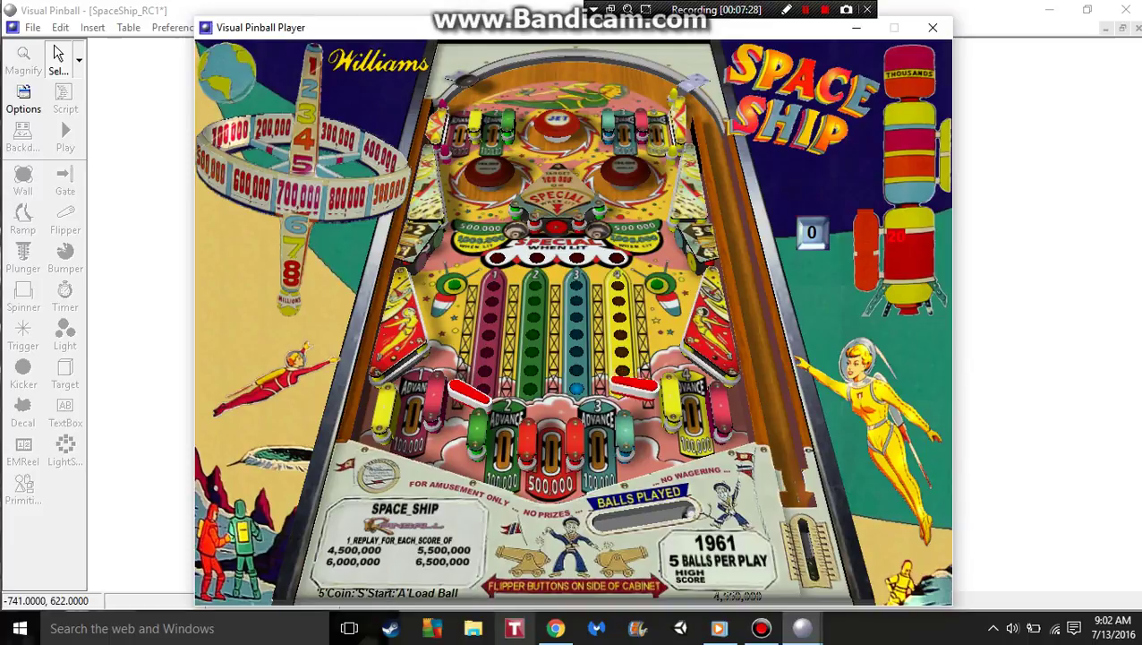
pyautogui.press('Shift_R')
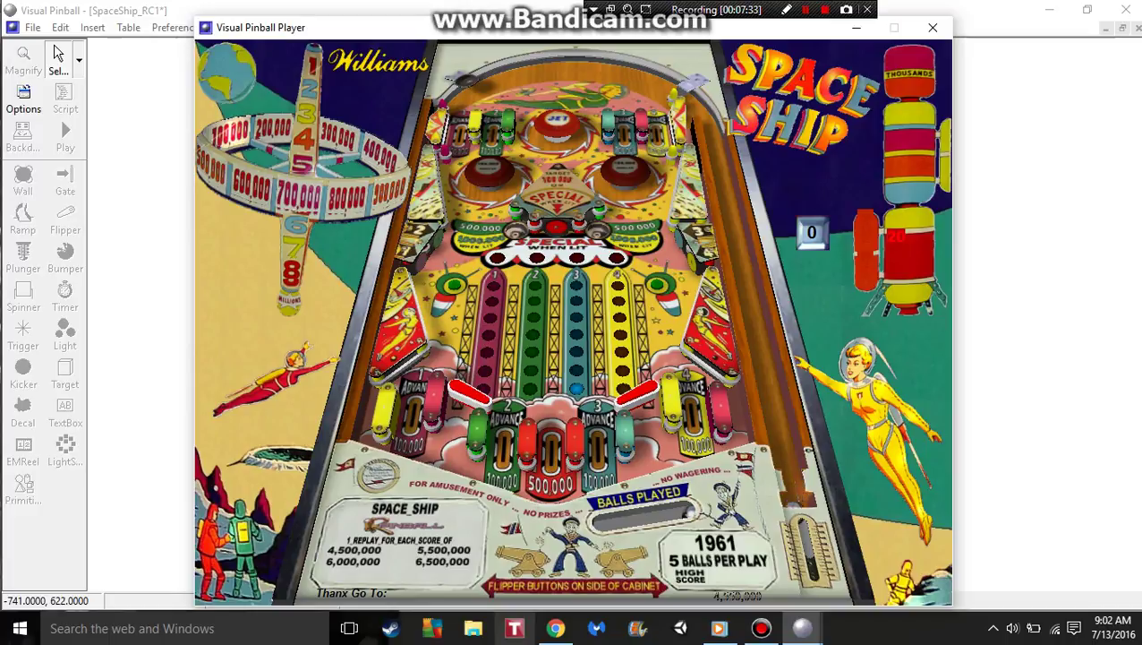
pyautogui.press('Shift_R')
pyautogui.press('Shift_L')
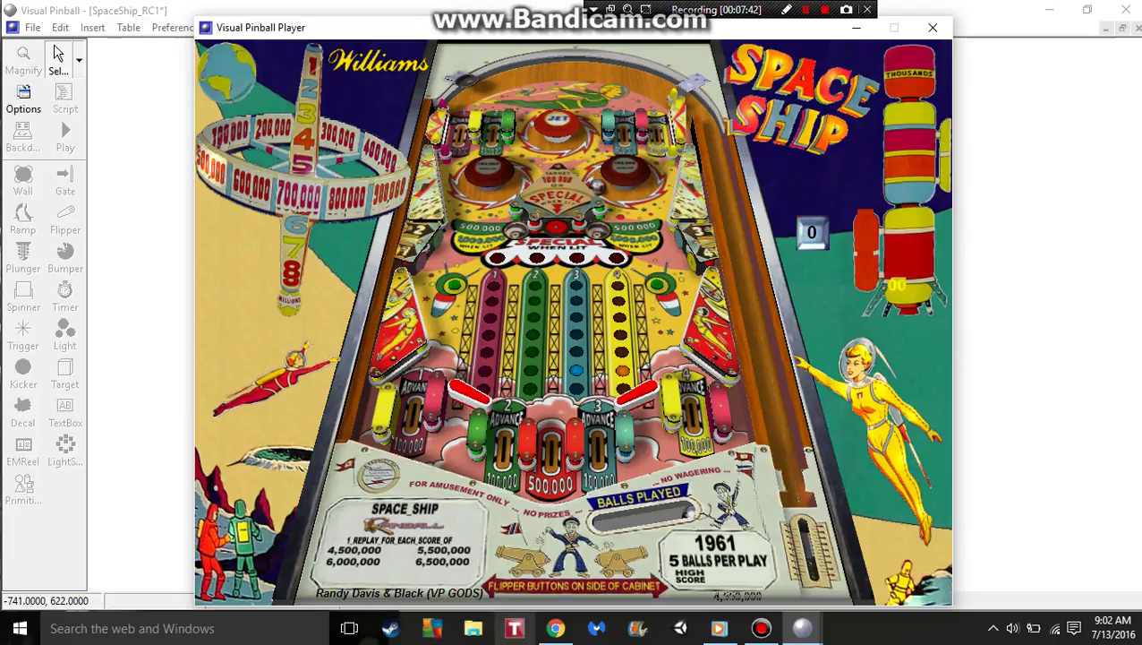
pyautogui.press('Shift_L')
pyautogui.press('Shift_R')
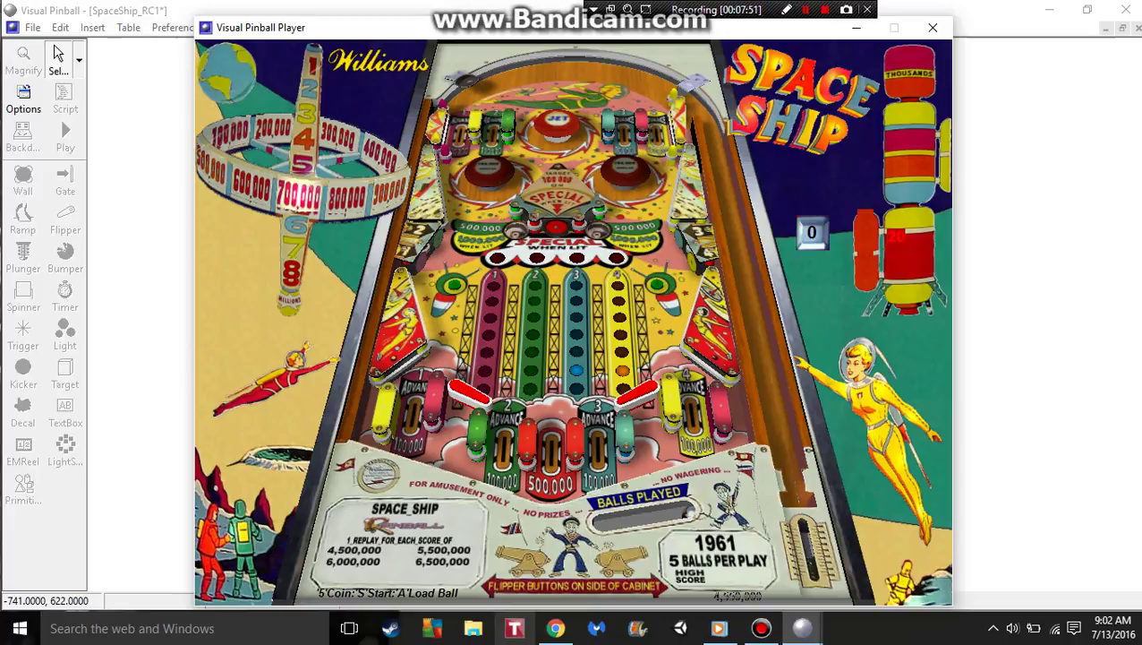
pyautogui.click(932, 27)
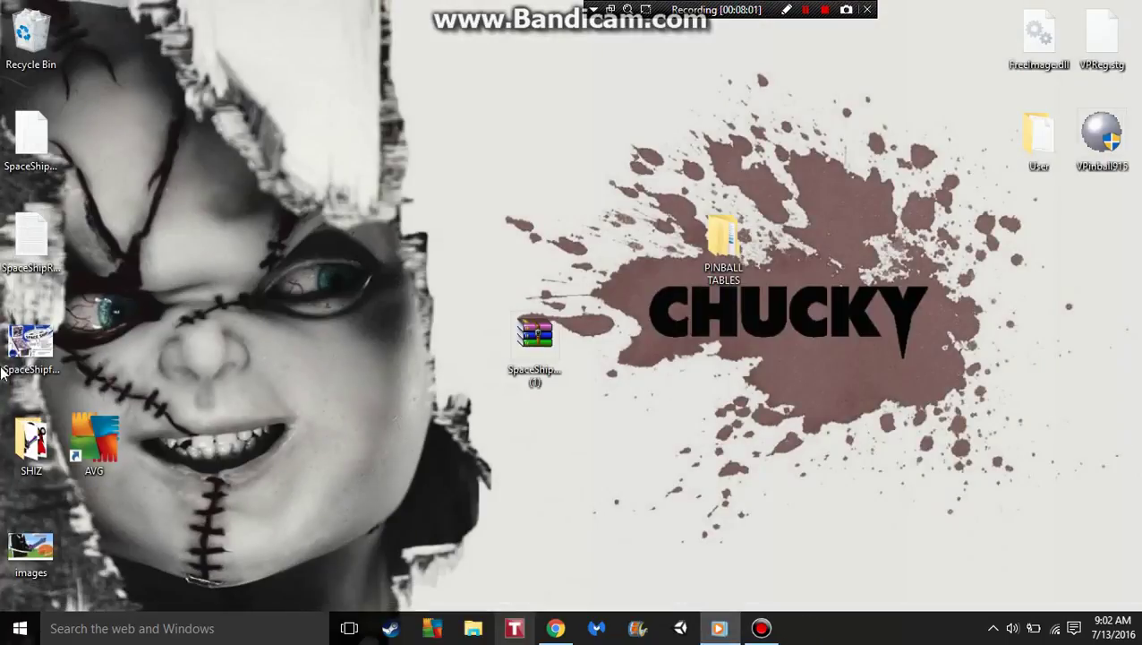
# Move the SpaceShip_RC1 (1) archive aside on the desktop and delete it.
pyautogui.moveTo(537, 350); pyautogui.dragTo(505, 264)
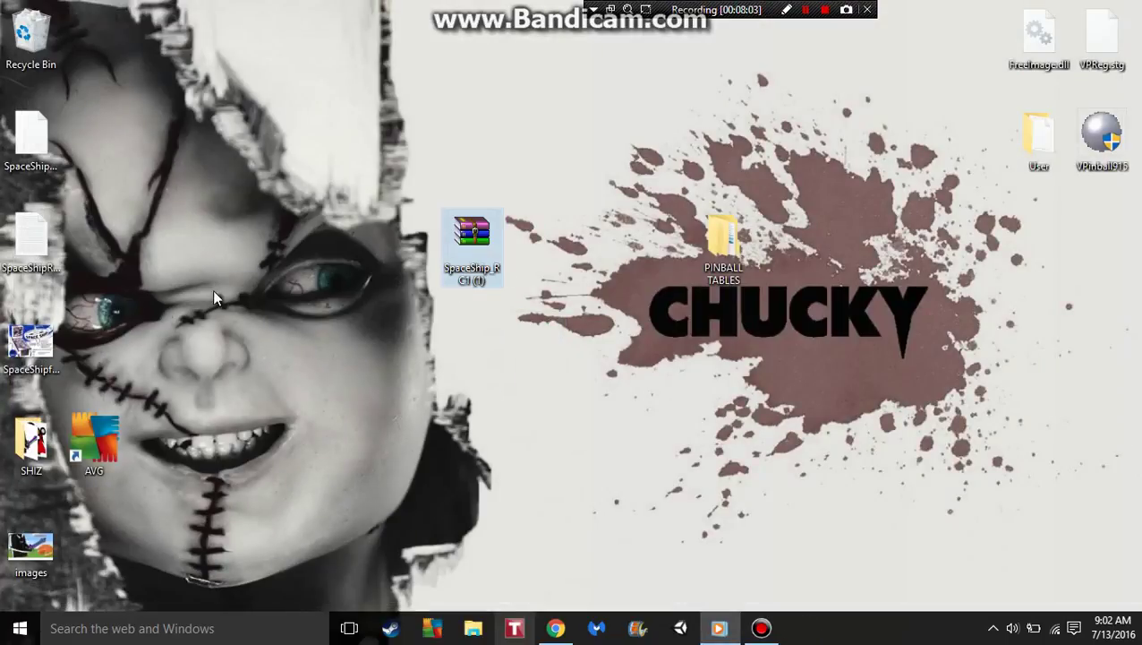
pyautogui.rightClick(484, 258)
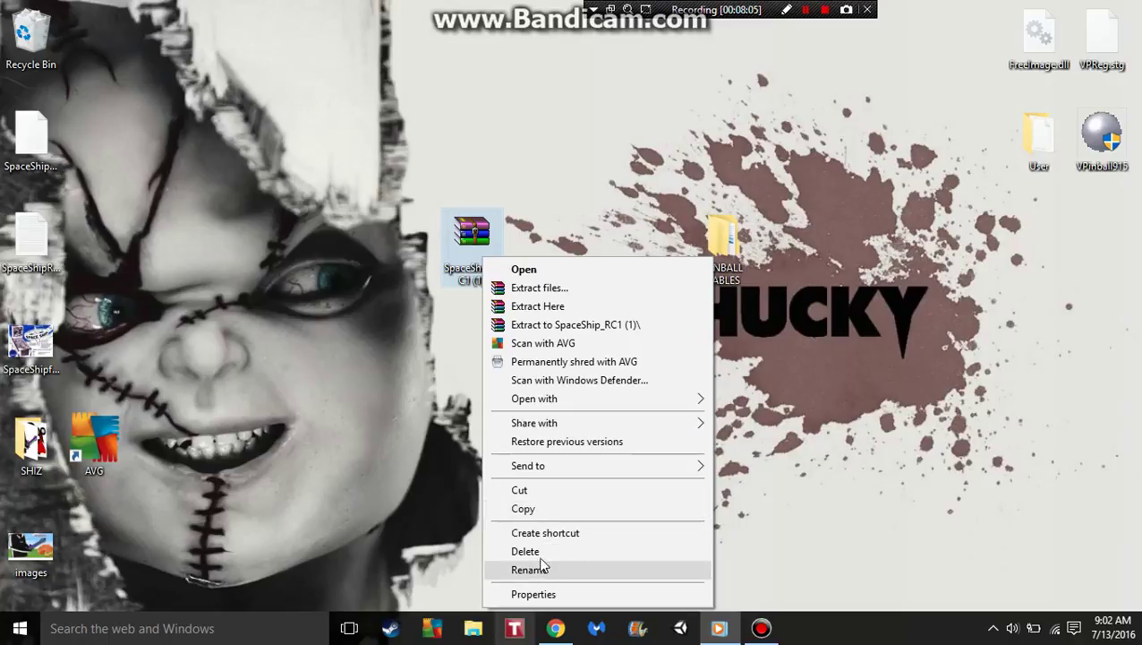
pyautogui.click(538, 552)
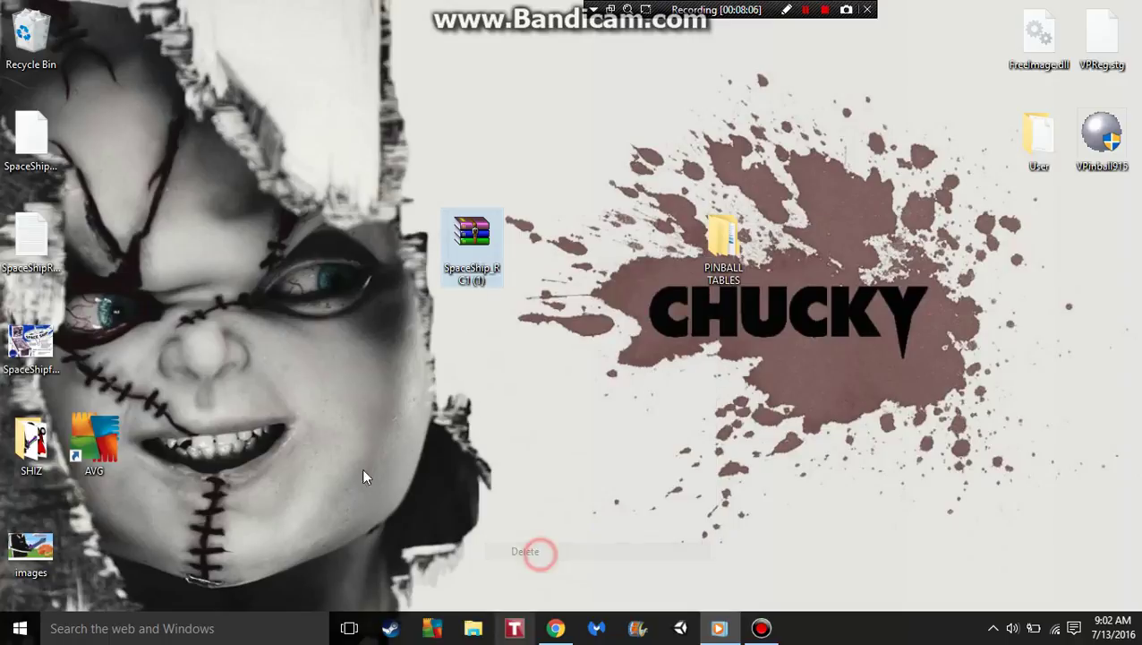
# Open the PINBALL TABLES folder and maximize its window to show the whole list of table folders.
pyautogui.doubleClick(716, 257)
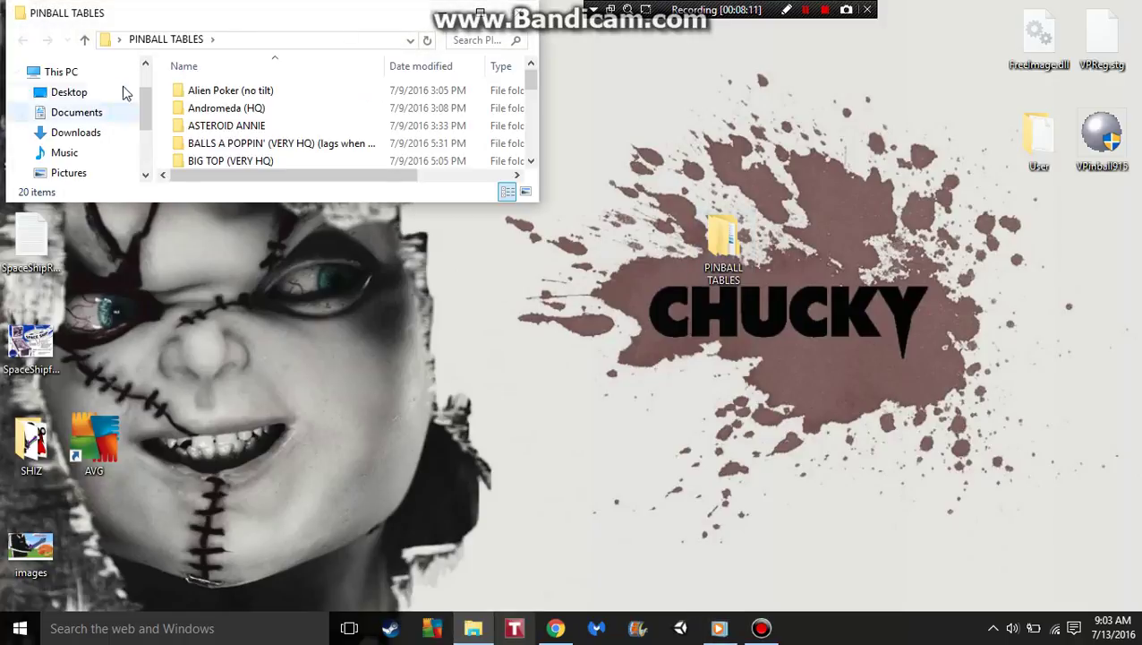
pyautogui.scroll(-2, 98, 98)
pyautogui.scroll(-3, 235, 139)
pyautogui.scroll(-2, 235, 139)
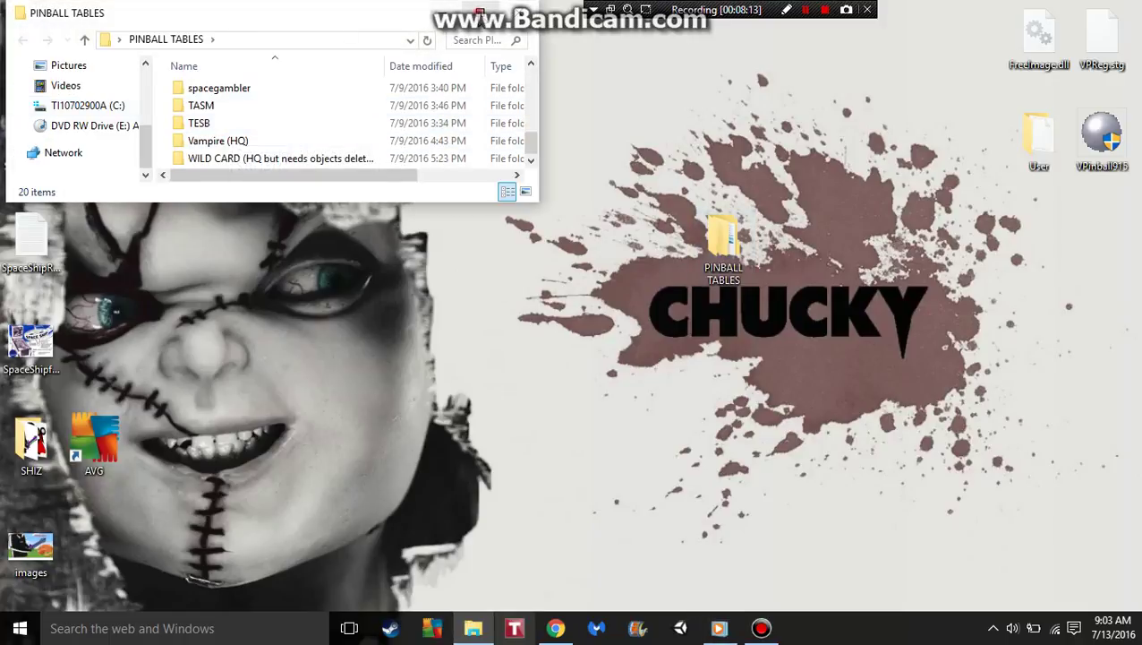
pyautogui.press('super+Up')
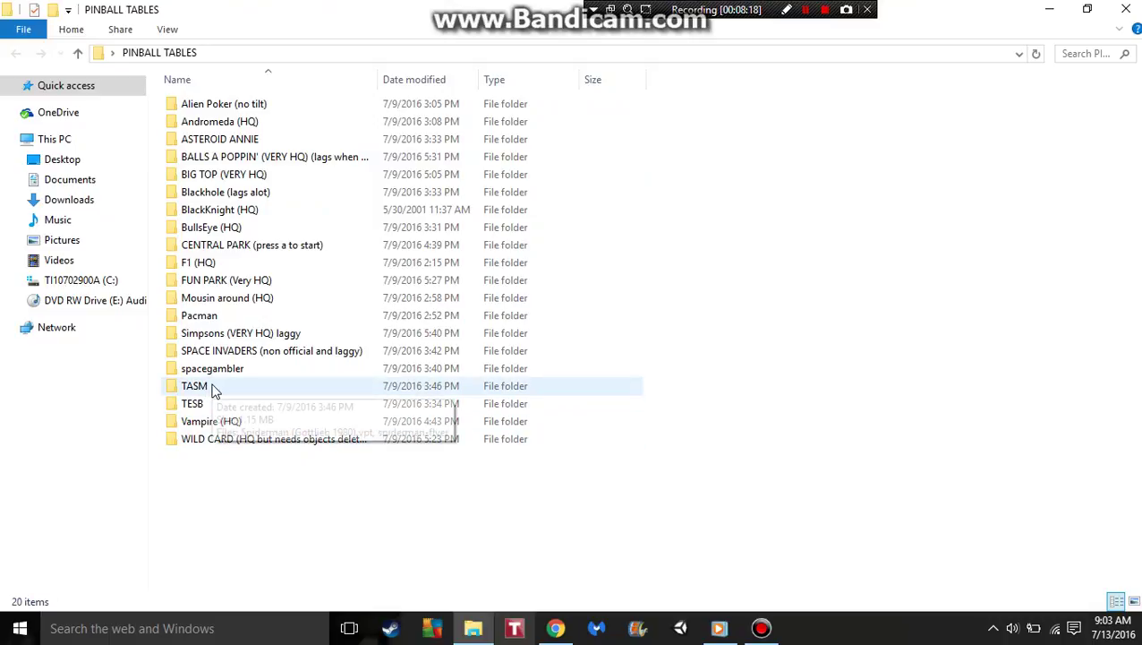
# Create a new folder named Space Ship (HQ) inside PINBALL TABLES.
pyautogui.rightClick(168, 494)
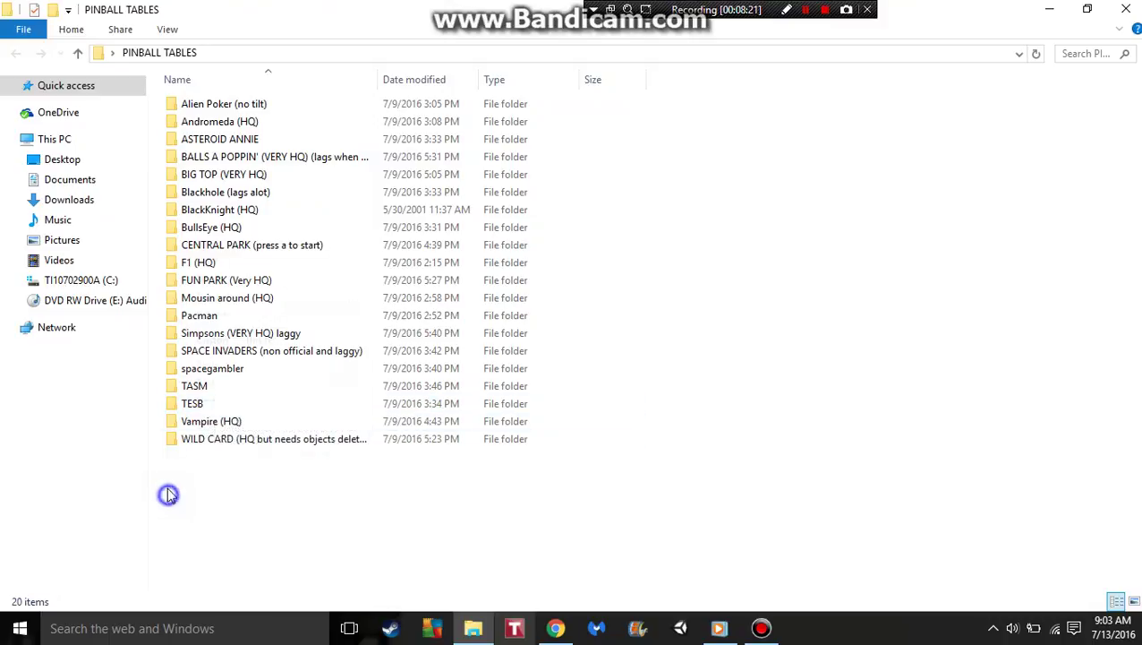
pyautogui.click(206, 450)
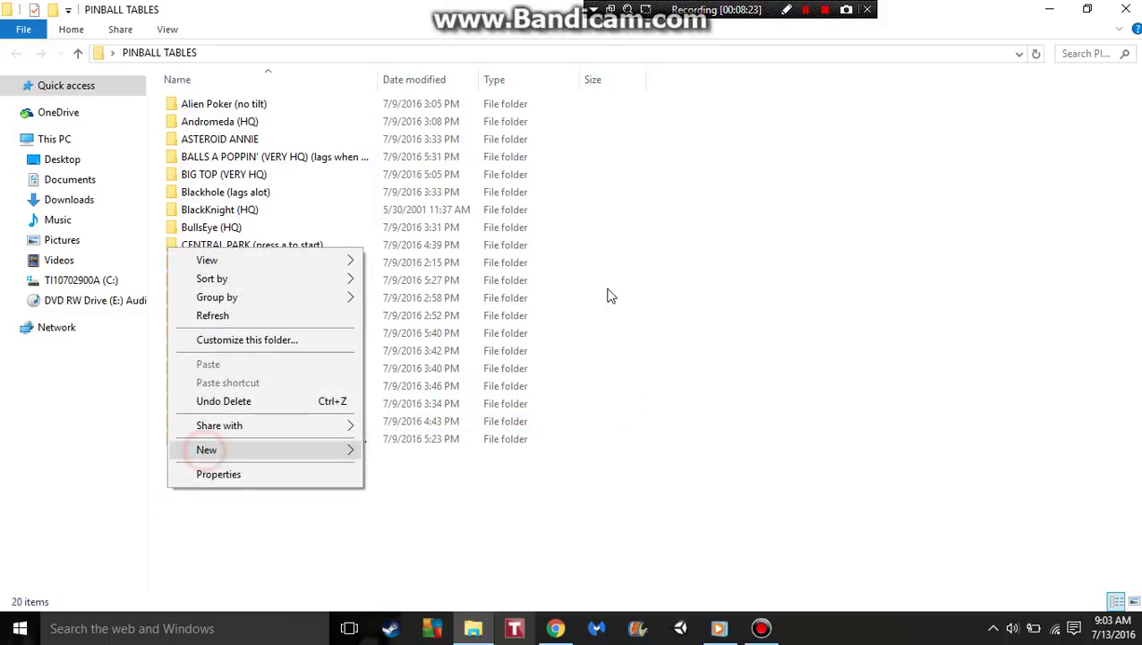
pyautogui.click(443, 451)
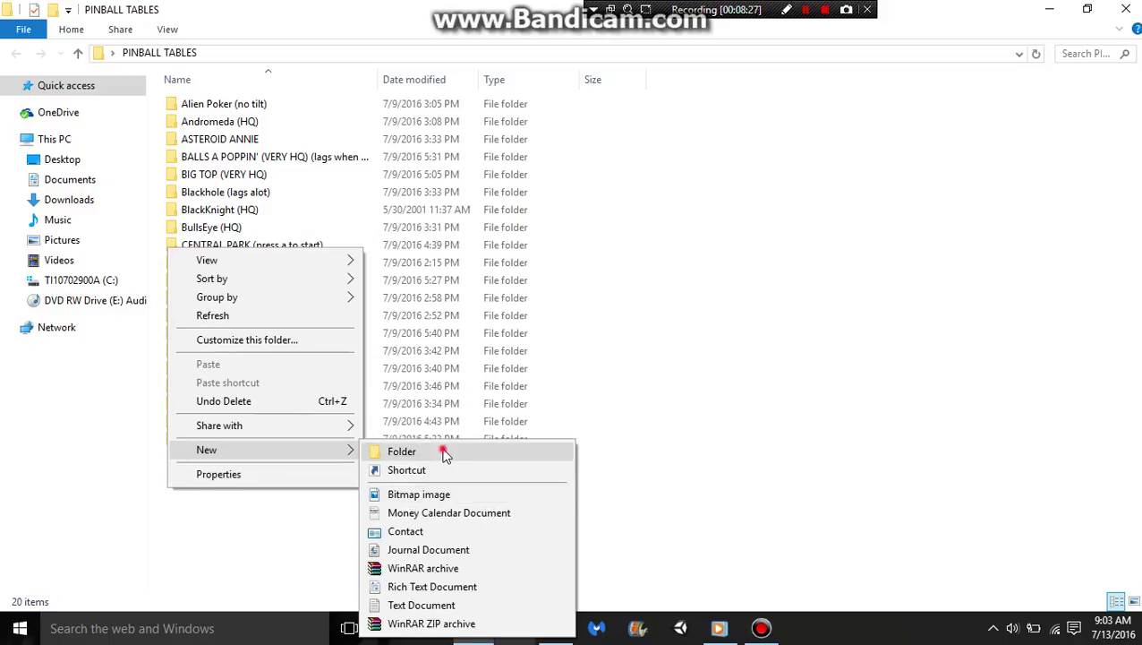
pyautogui.press('BackSpace')
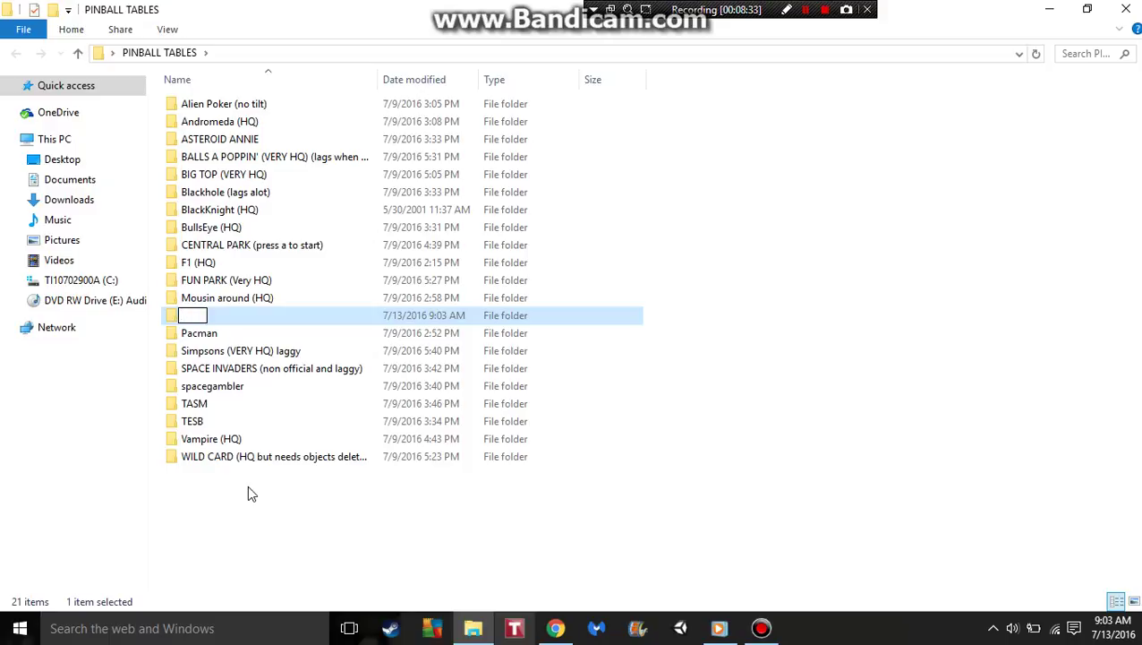
pyautogui.write('Space Ship')
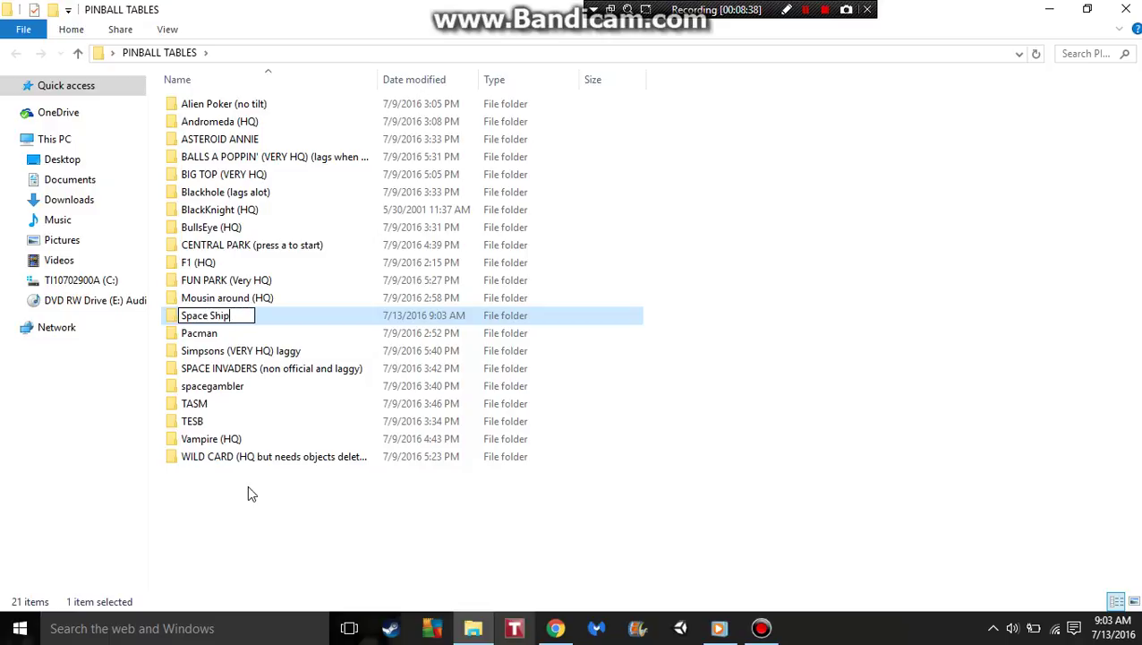
pyautogui.write(' (HQ)')
pyautogui.click(148, 364)
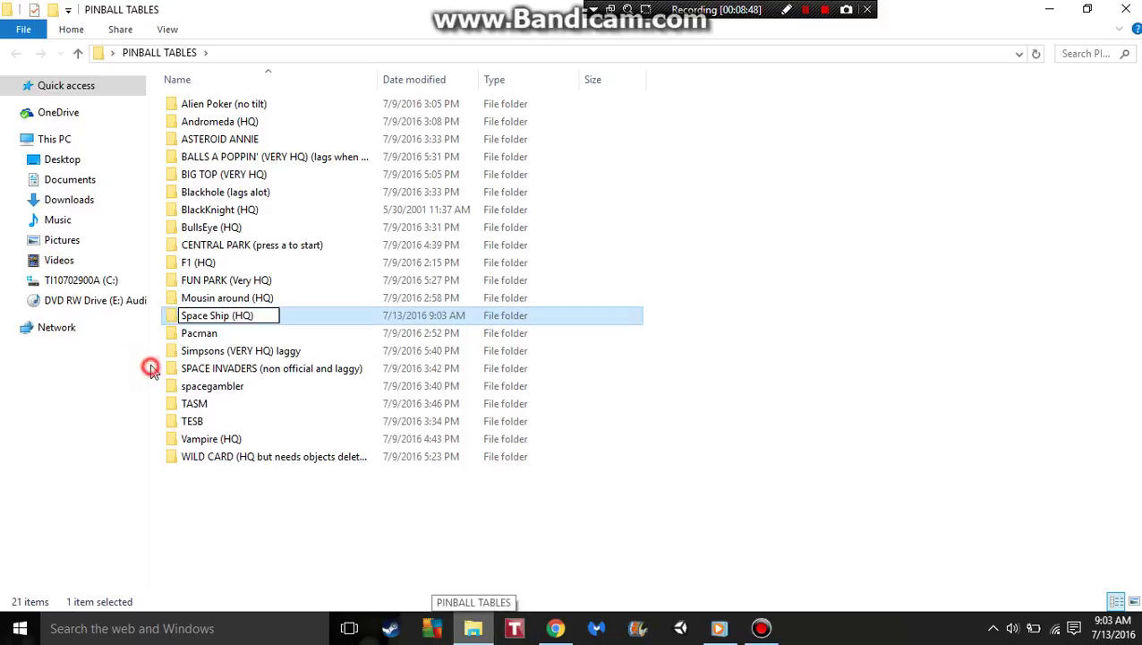
# Move the three extracted SpaceShip files from the desktop into the Space Ship (HQ) folder, check its contents and close the window.
pyautogui.click(1087, 8)
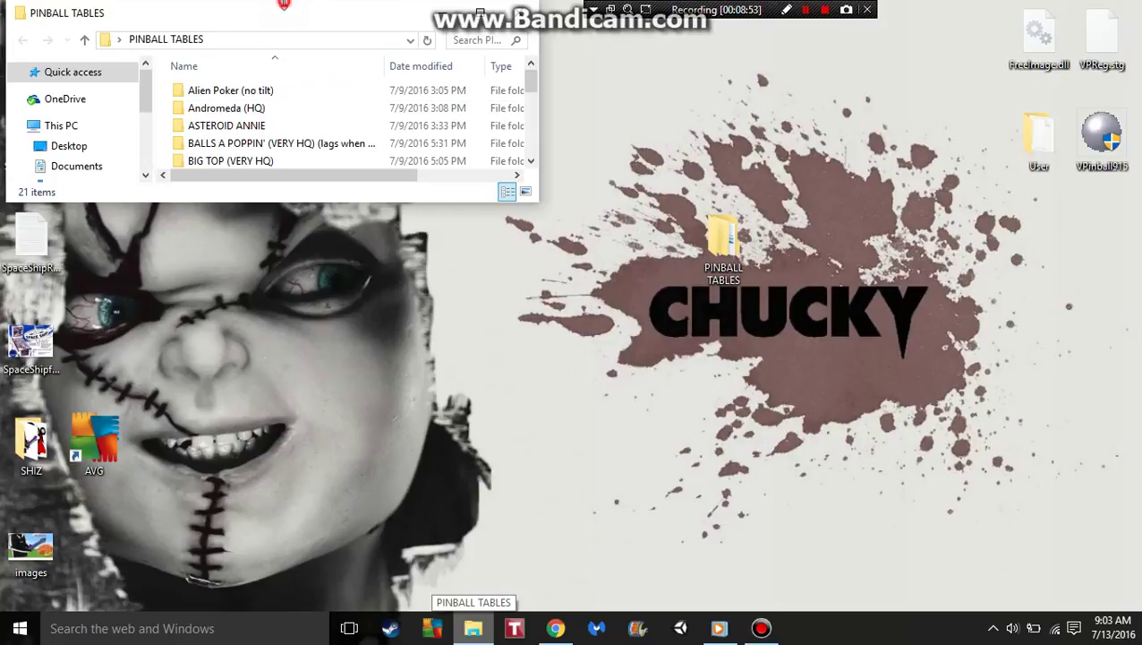
pyautogui.moveTo(373, 22); pyautogui.dragTo(673, 86)
pyautogui.moveTo(92, 128); pyautogui.dragTo(5, 371)
pyautogui.scroll(-5, 546, 188)
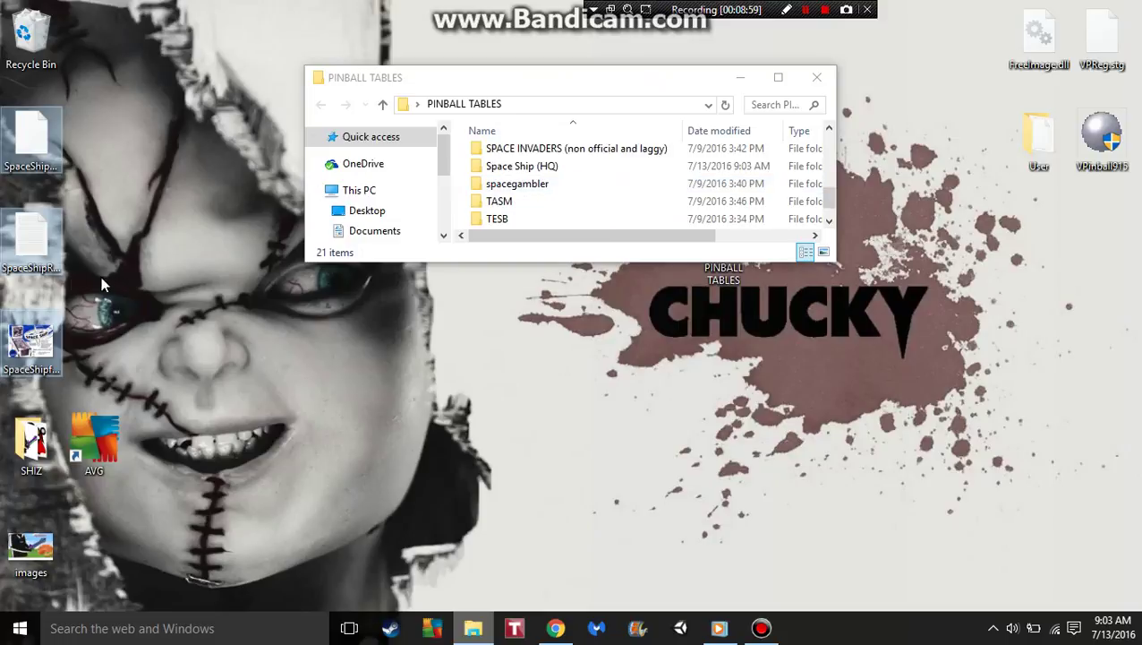
pyautogui.moveTo(32, 235); pyautogui.dragTo(566, 205)
pyautogui.doubleClick(566, 205)
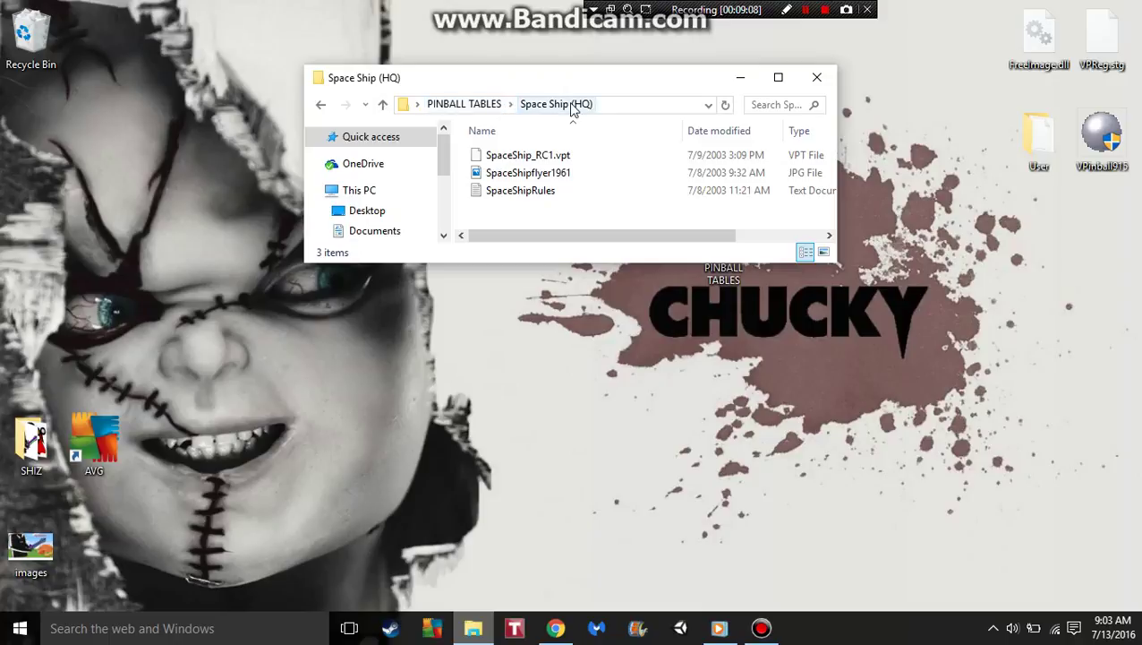
pyautogui.click(816, 78)
# Empty the Recycle Bin and confirm the permanent deletion.
pyautogui.moveTo(328, 0); pyautogui.dragTo(246, 257)
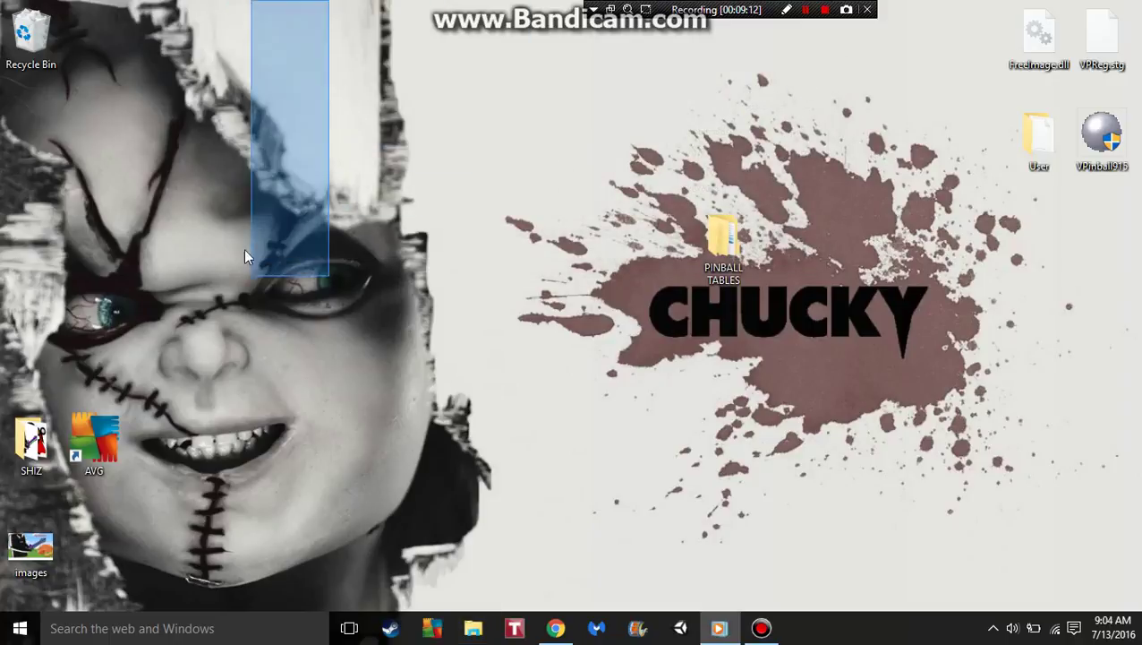
pyautogui.rightClick(46, 55)
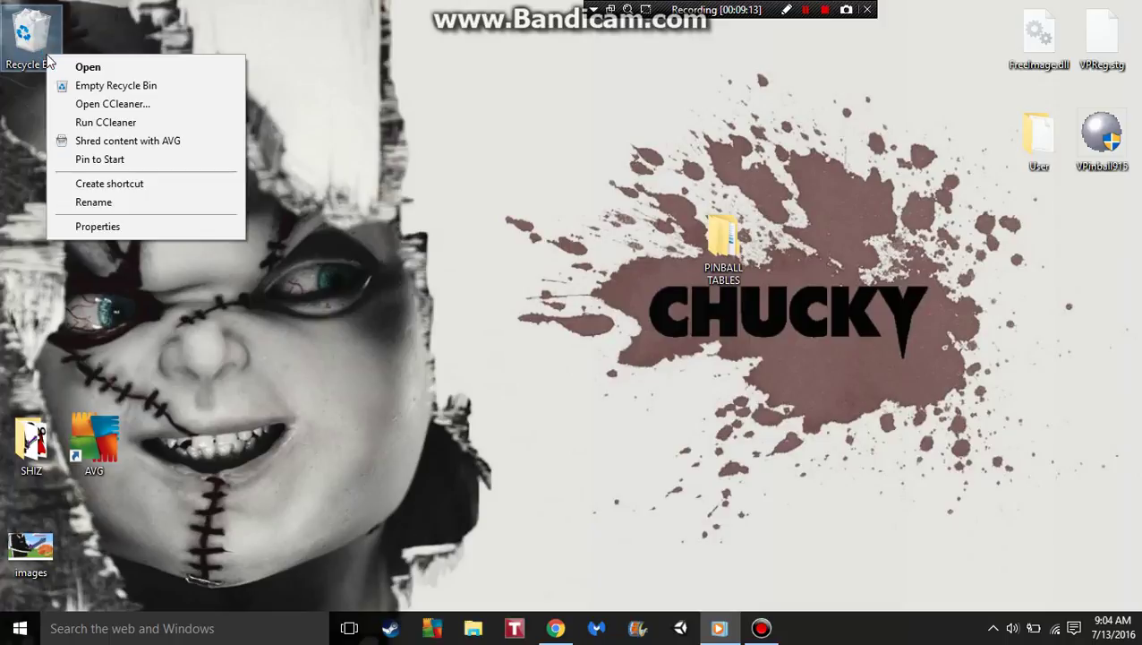
pyautogui.click(93, 85)
pyautogui.click(617, 329)
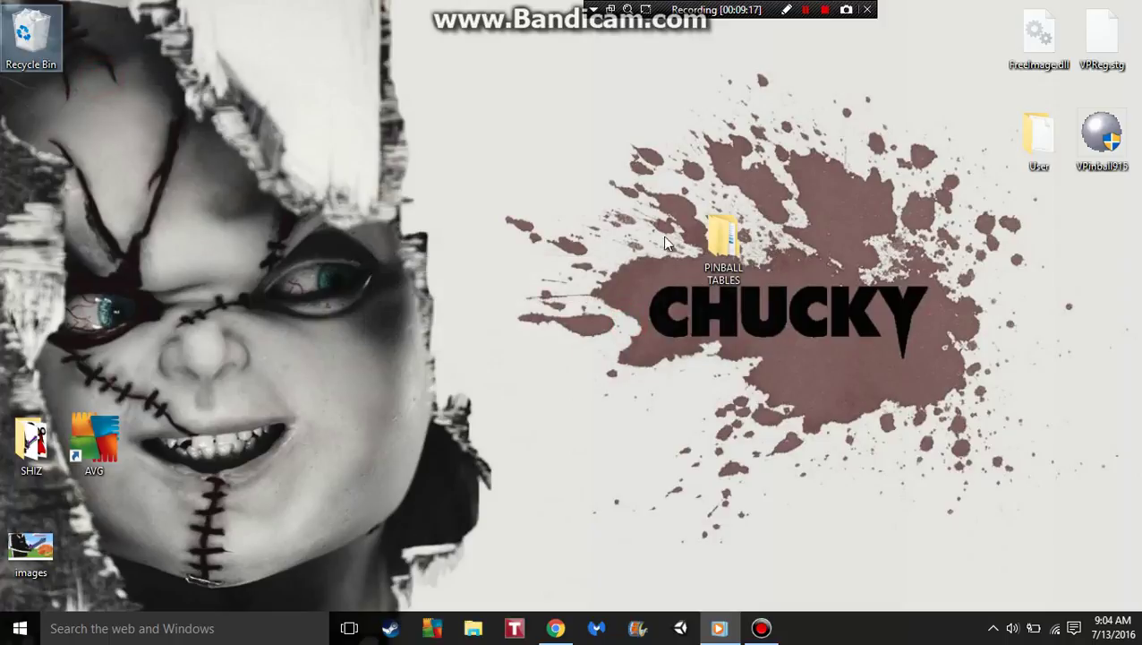